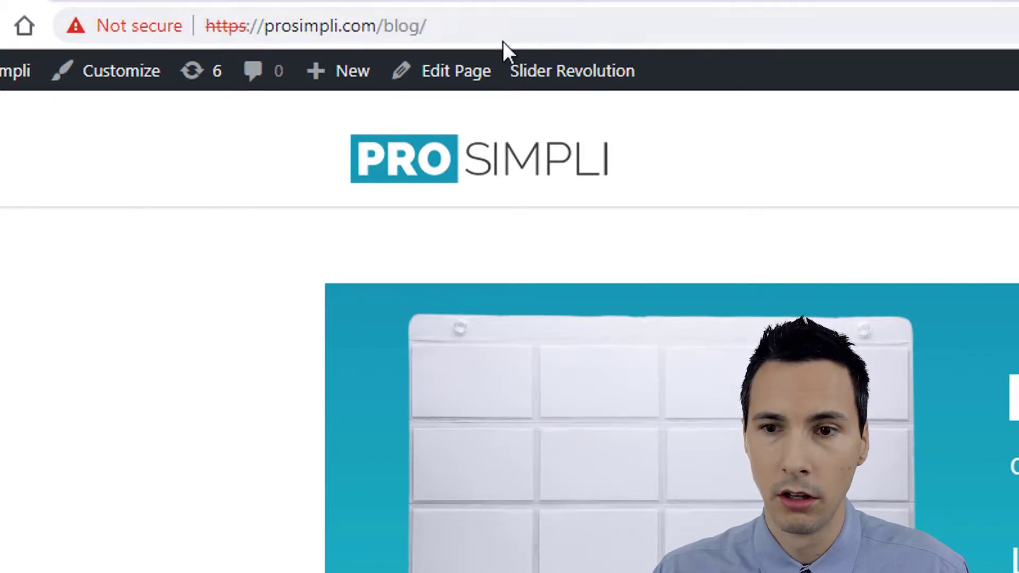
Test the gclid parameter by loading the blog page with ?a=b&gclid=Tester123#xyz and the contact-us page with ?gclid=Tester123#xyz.
{"action": "left_click", "coordinate": [546, 34]}
{"action": "left_click", "coordinate": [546, 34]}
{"action": "type", "text": "?a=b&gclid=Tester123#xyz"}
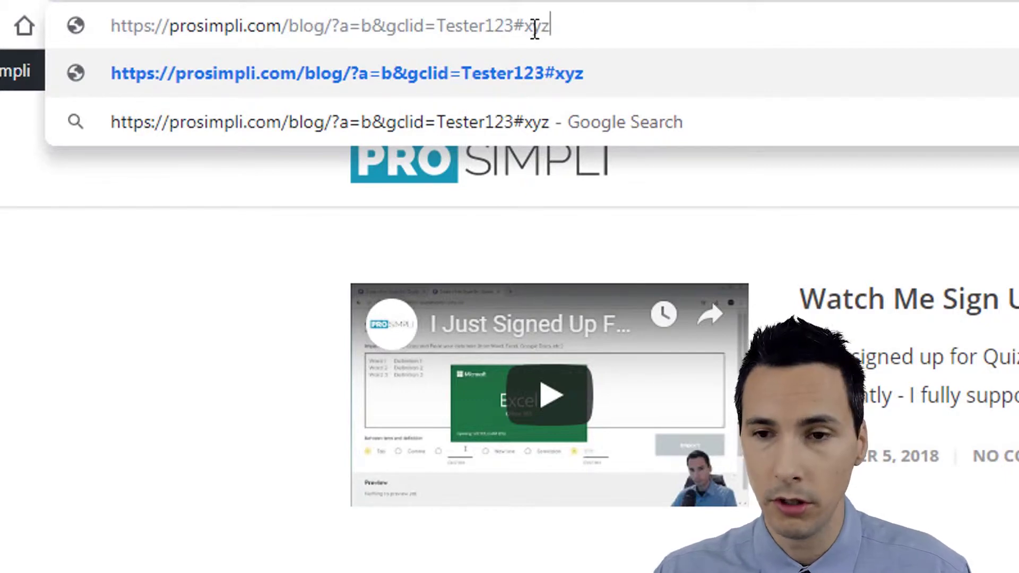
{"action": "key", "text": "Return"}
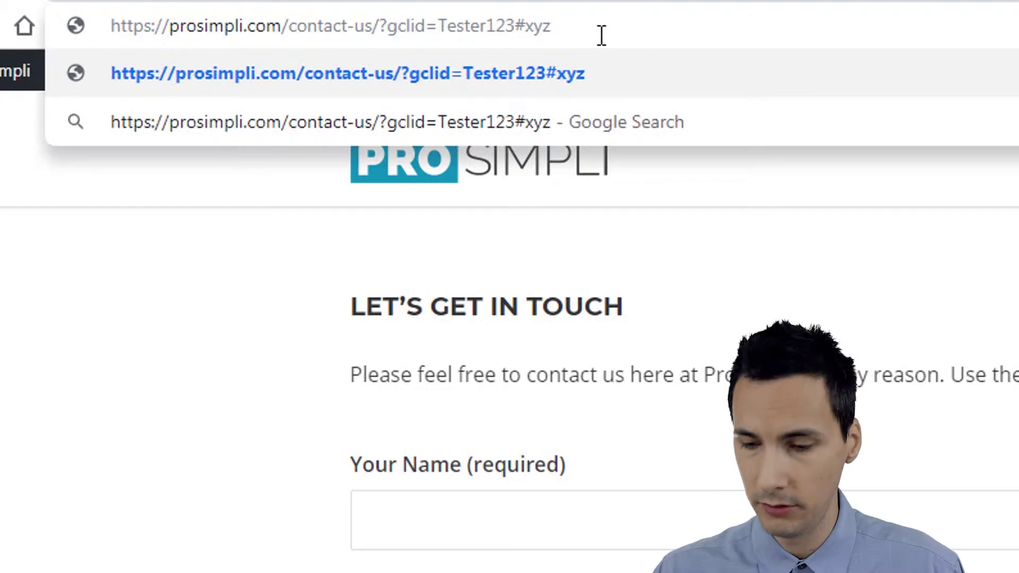
{"action": "key", "text": "Return"}
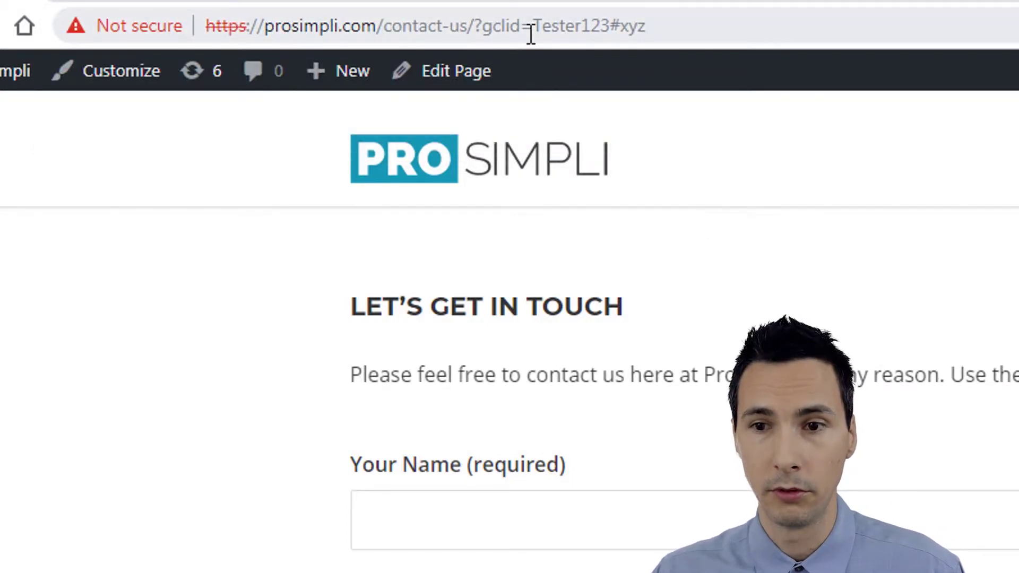
{"action": "left_click_drag", "start_coordinate": [522, 27], "coordinate": [683, 38]}
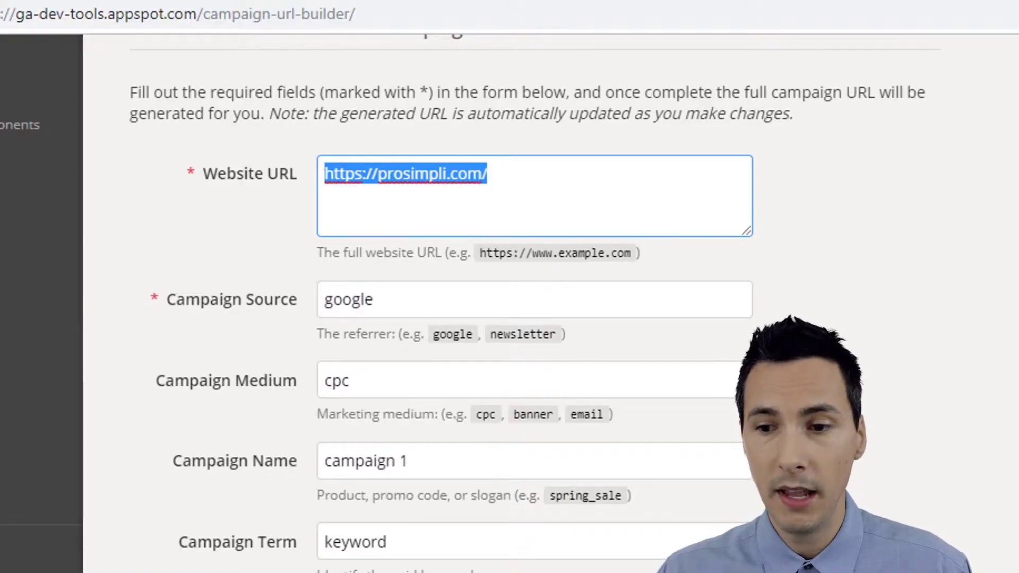
Examine the website URL, campaign source, medium, name, term and content fields in the Campaign URL Builder form.
{"action": "scroll", "coordinate": [587, 371], "scroll_direction": "down", "scroll_amount": 2}
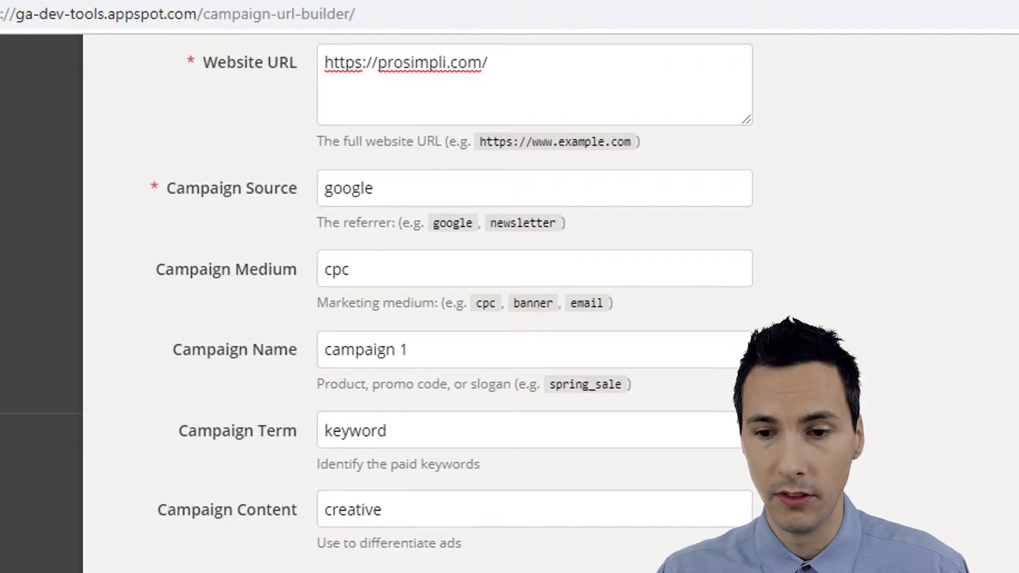
{"action": "scroll", "coordinate": [980, 314], "scroll_direction": "up", "scroll_amount": 4}
{"action": "scroll", "coordinate": [980, 315], "scroll_direction": "up", "scroll_amount": 4}
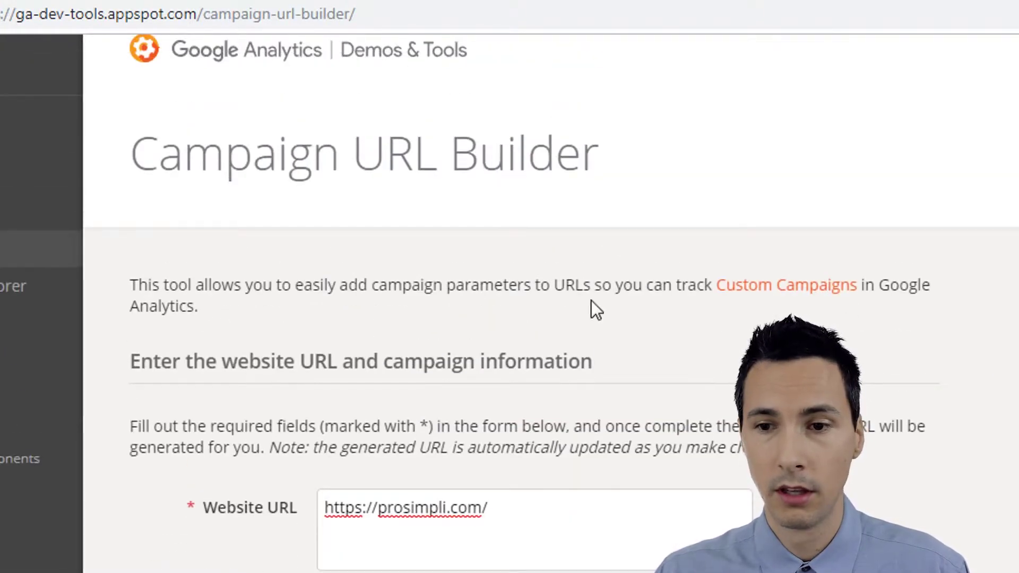
{"action": "scroll", "coordinate": [580, 359], "scroll_direction": "down", "scroll_amount": 2}
{"action": "left_click_drag", "start_coordinate": [513, 405], "coordinate": [264, 400]}
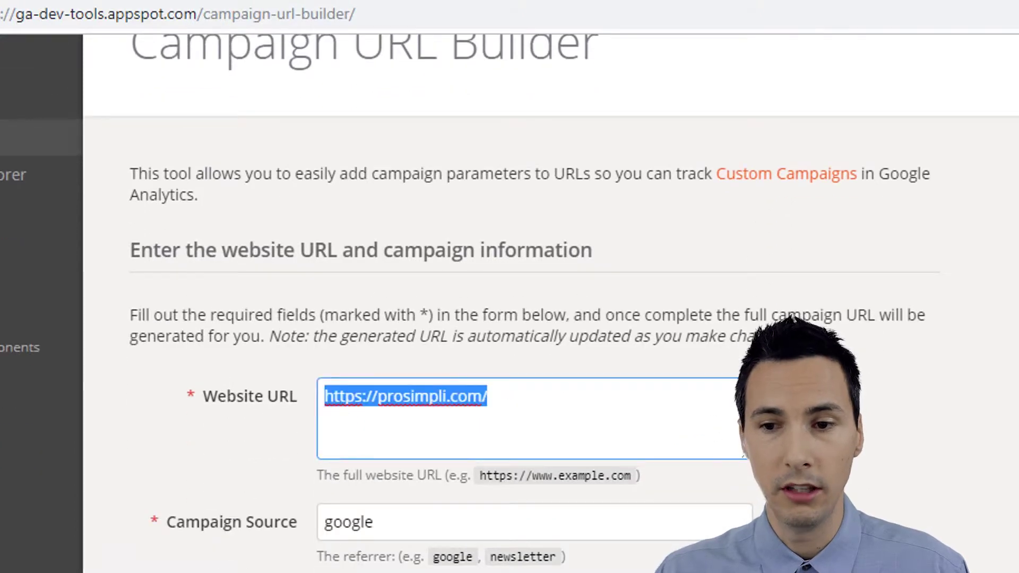
{"action": "scroll", "coordinate": [881, 423], "scroll_direction": "down", "scroll_amount": 4}
{"action": "double_click", "coordinate": [387, 305]}
{"action": "left_click", "coordinate": [380, 382]}
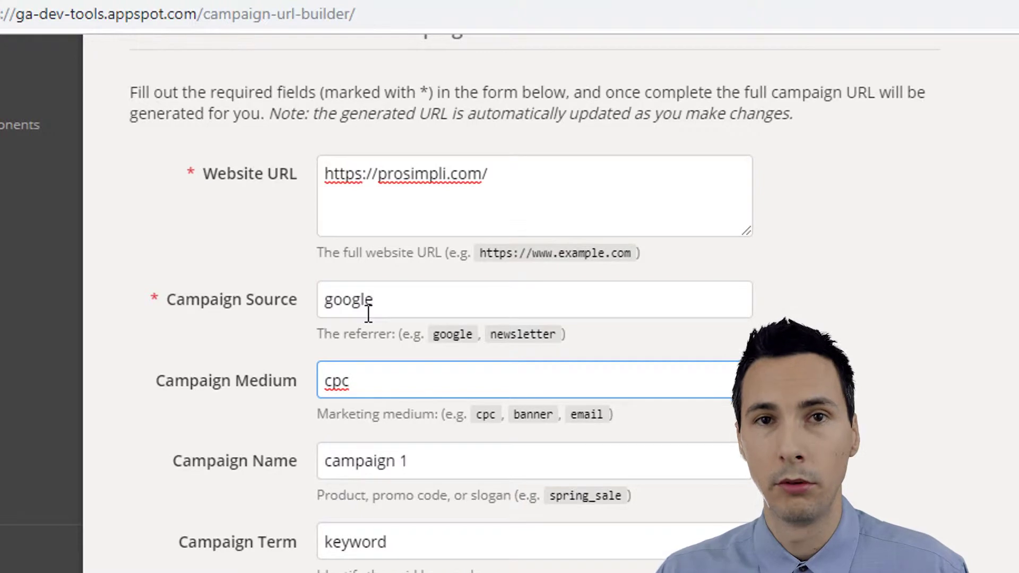
{"action": "left_click", "coordinate": [285, 329]}
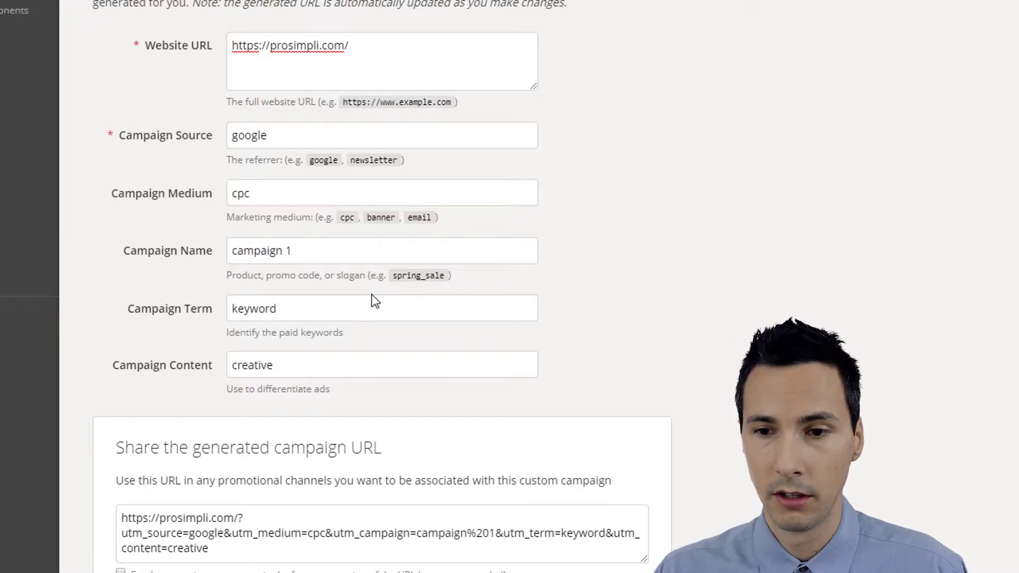
Set the campaign name to "campaign" and select the whole generated campaign URL.
{"action": "scroll", "coordinate": [371, 294], "scroll_direction": "down", "scroll_amount": 2}
{"action": "left_click", "coordinate": [322, 174]}
{"action": "key", "text": "BackSpace"}
{"action": "key", "text": "BackSpace"}
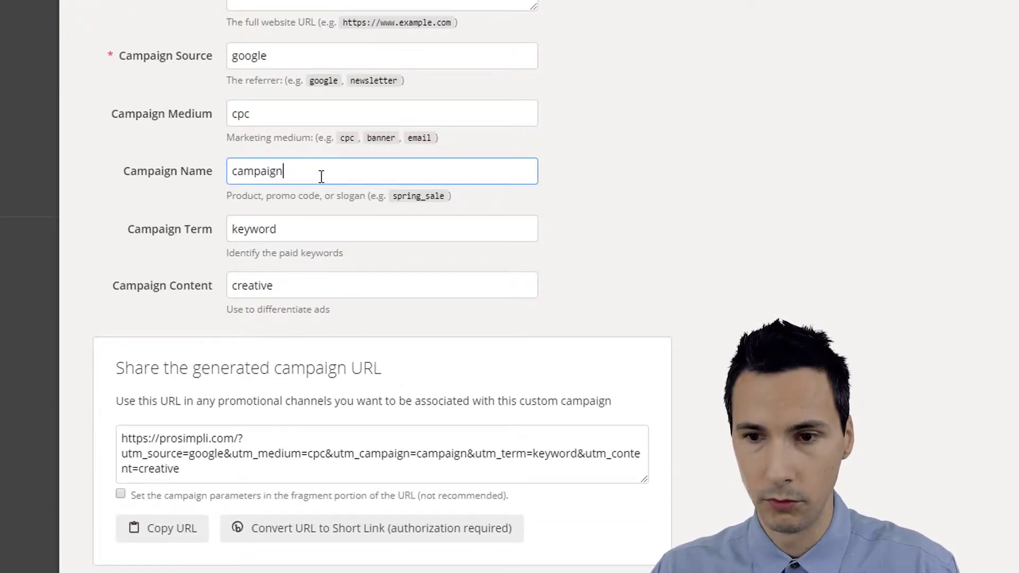
{"action": "scroll", "coordinate": [640, 174], "scroll_direction": "down", "scroll_amount": 2}
{"action": "left_click", "coordinate": [273, 391]}
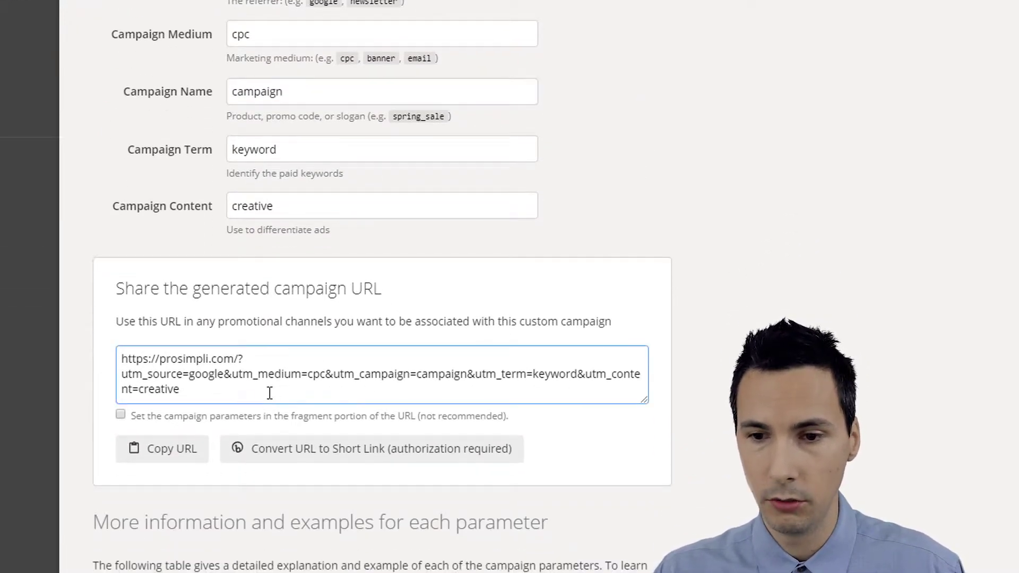
{"action": "left_click", "coordinate": [117, 362], "text": "shift"}
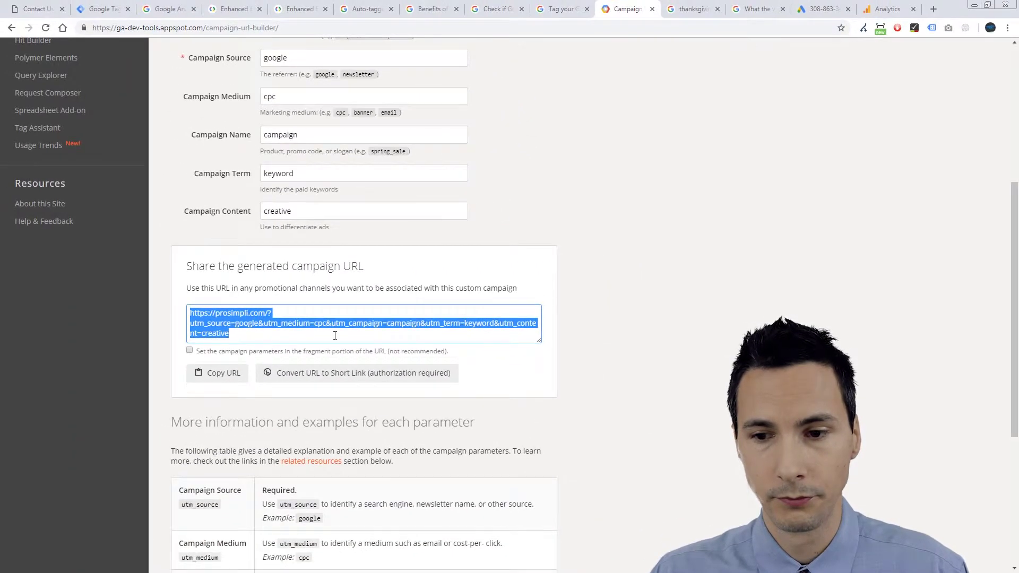
Examine the utm_source parameter within the generated campaign URL.
{"action": "left_click", "coordinate": [818, 15]}
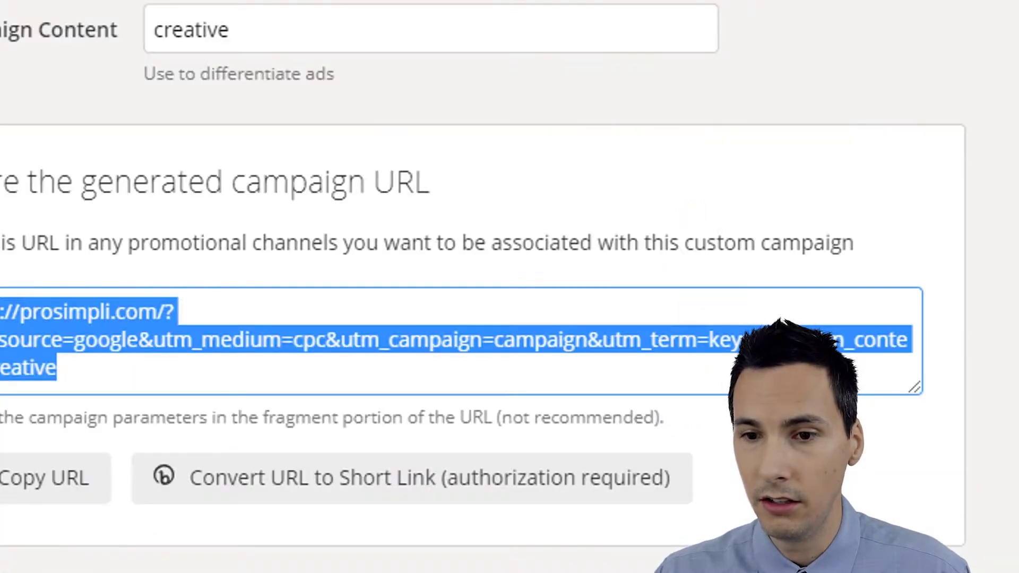
{"action": "left_click", "coordinate": [98, 351]}
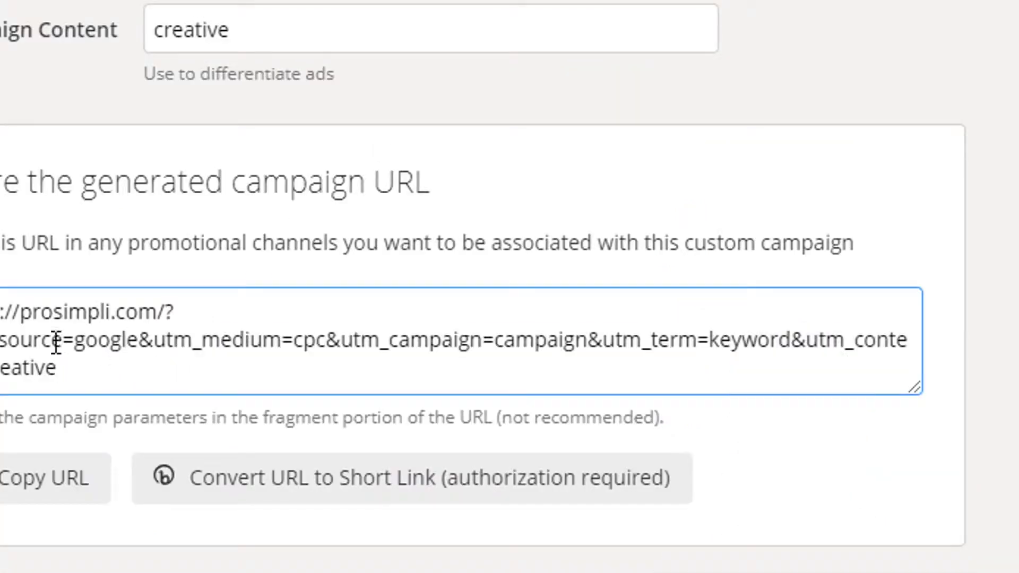
{"action": "left_click_drag", "start_coordinate": [65, 347], "coordinate": [15, 344]}
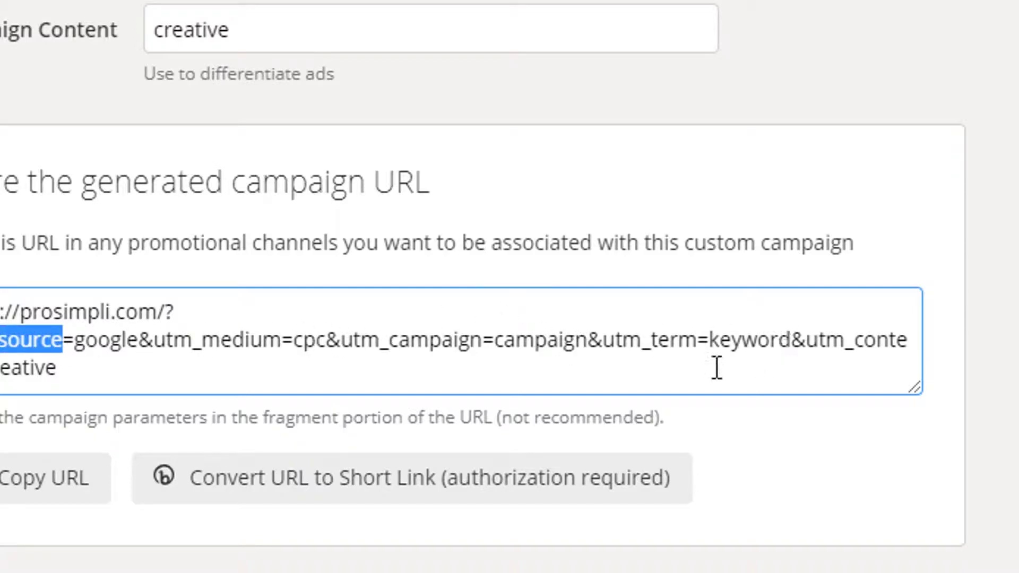
{"action": "left_click", "coordinate": [696, 370]}
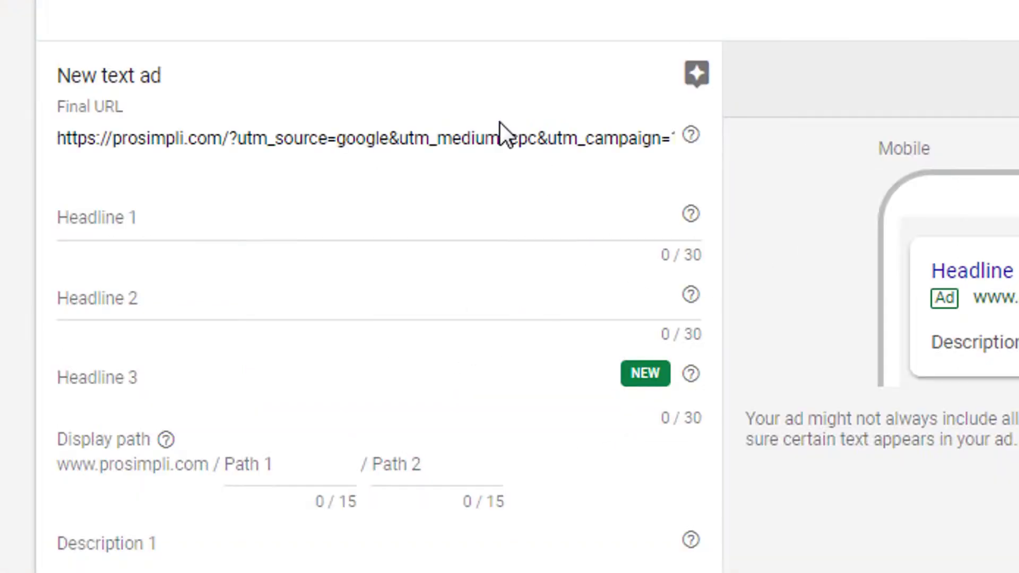
Examine the UTM parameters in the new text ad's final URL, including the {keyword} and {creative} placeholders and the campaign value.
{"action": "left_click", "coordinate": [500, 130]}
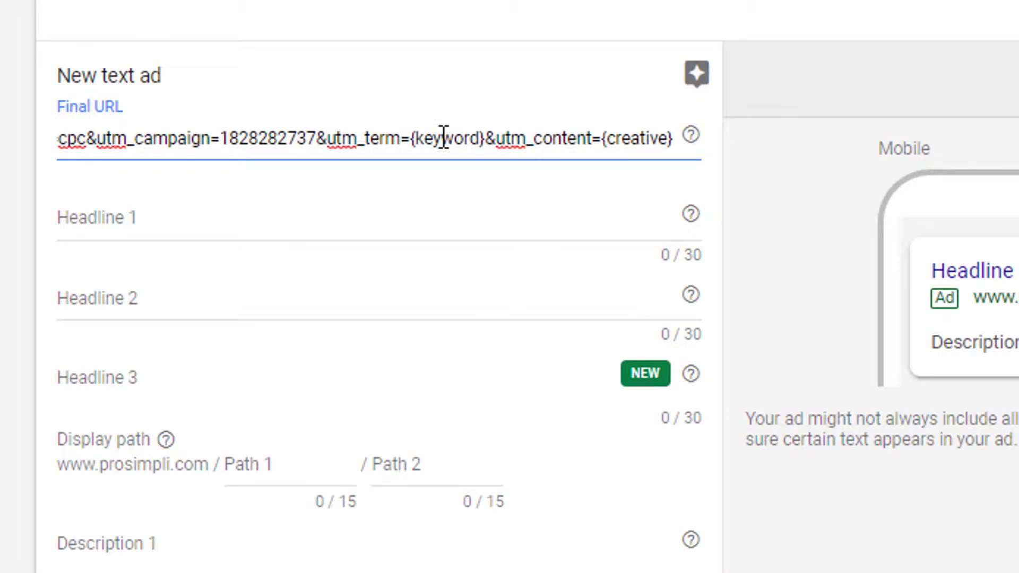
{"action": "left_click_drag", "start_coordinate": [412, 140], "coordinate": [417, 141]}
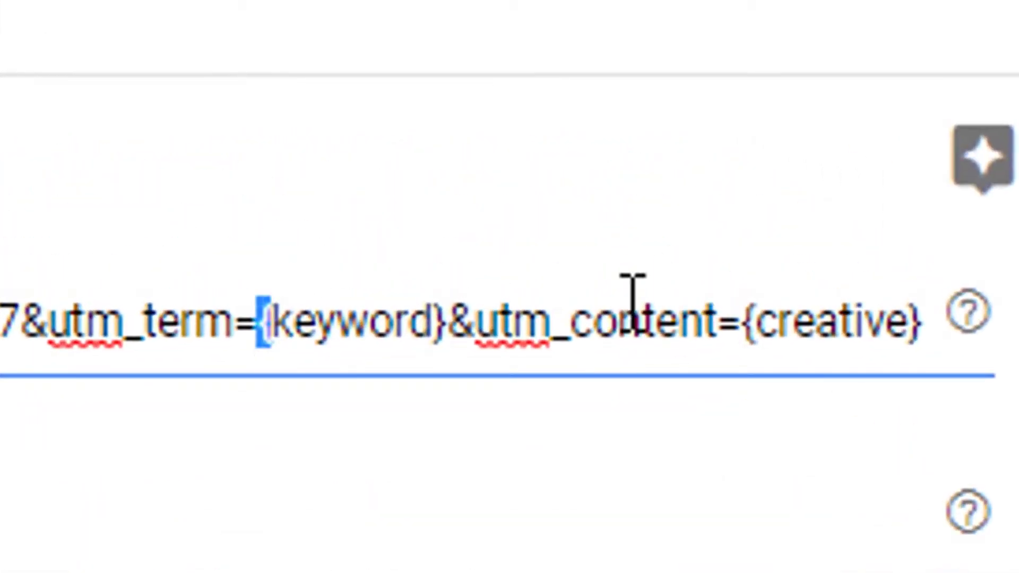
{"action": "left_click", "coordinate": [611, 340]}
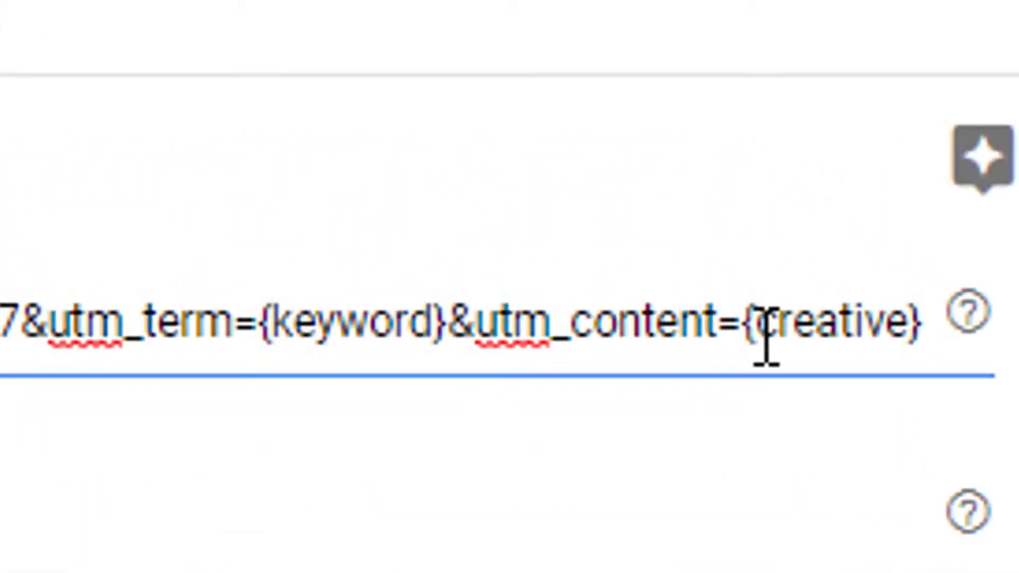
{"action": "left_click_drag", "start_coordinate": [740, 334], "coordinate": [752, 335]}
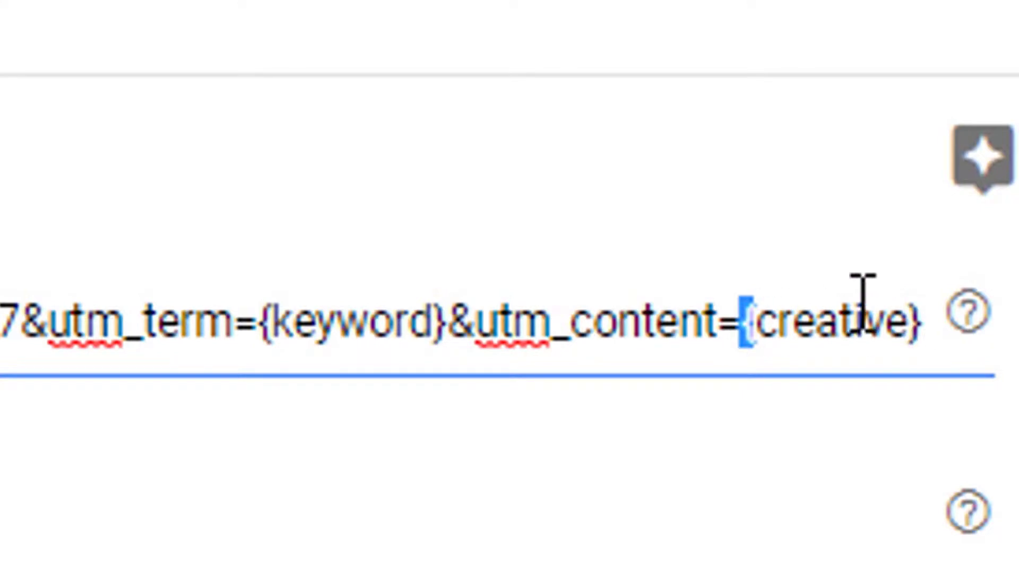
{"action": "left_click_drag", "start_coordinate": [744, 326], "coordinate": [957, 328]}
{"action": "left_click", "coordinate": [75, 495]}
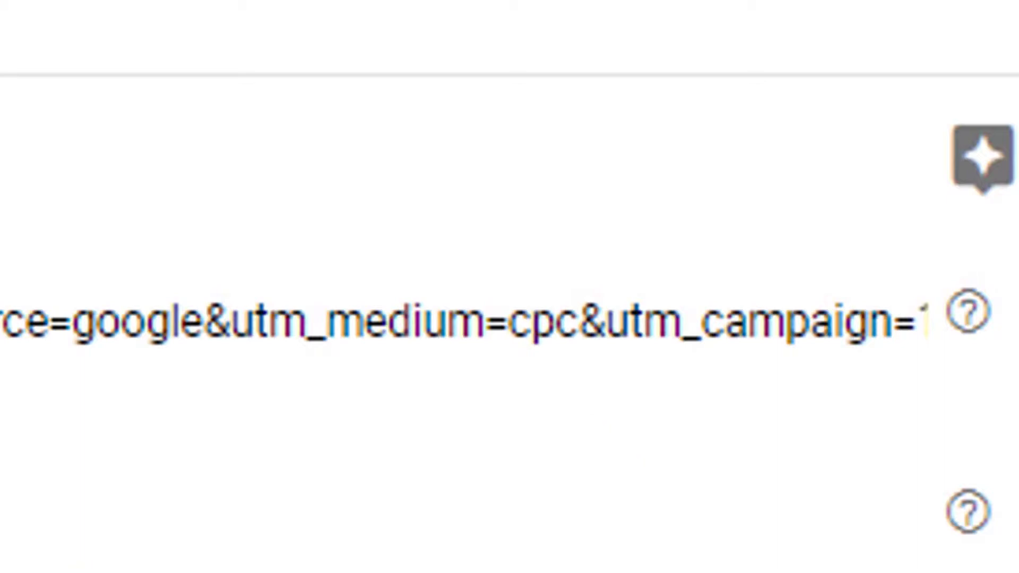
{"action": "left_click_drag", "start_coordinate": [707, 342], "coordinate": [935, 390]}
{"action": "left_click", "coordinate": [658, 339]}
{"action": "left_click", "coordinate": [451, 340]}
{"action": "left_click_drag", "start_coordinate": [350, 334], "coordinate": [269, 321], "text": "shift"}
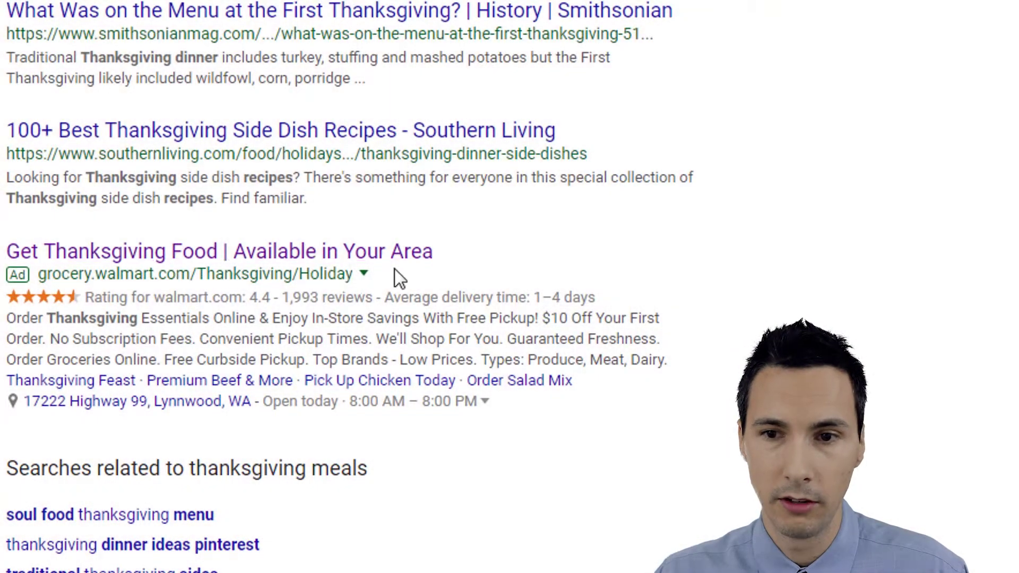
Browse the Google results for thanksgiving meals and open the Walmart grocery ad for Thanksgiving food.
{"action": "scroll", "coordinate": [393, 280], "scroll_direction": "up", "scroll_amount": 15}
{"action": "scroll", "coordinate": [397, 270], "scroll_direction": "up", "scroll_amount": 10}
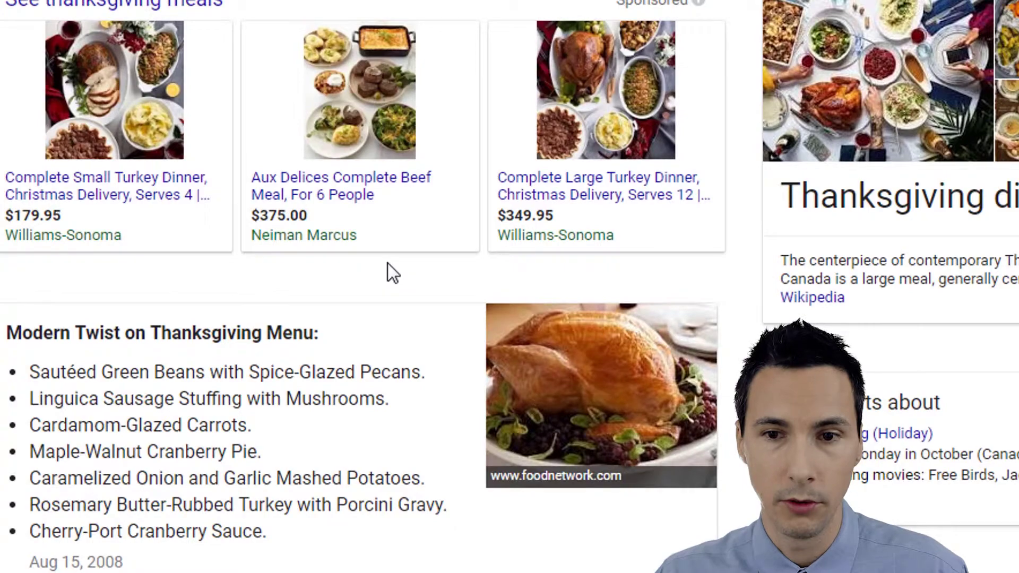
{"action": "scroll", "coordinate": [392, 271], "scroll_direction": "down", "scroll_amount": 20}
{"action": "scroll", "coordinate": [267, 368], "scroll_direction": "down", "scroll_amount": 2}
{"action": "left_click", "coordinate": [243, 403]}
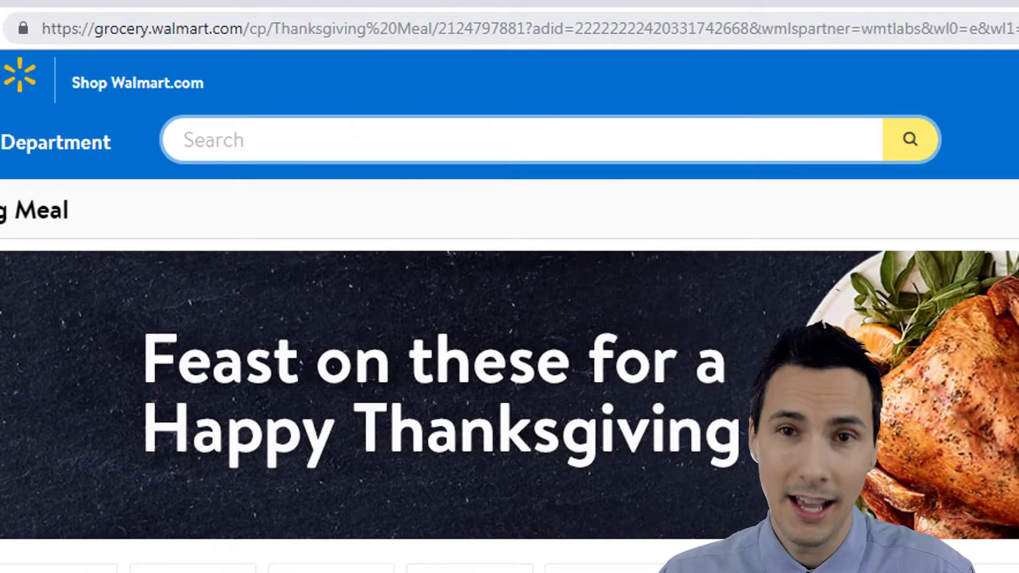
Examine the tracking parameters in the Walmart landing page's URL, including veh=sem_nb and the gclid name and value.
{"action": "left_click_drag", "start_coordinate": [1016, 28], "coordinate": [1018, 29]}
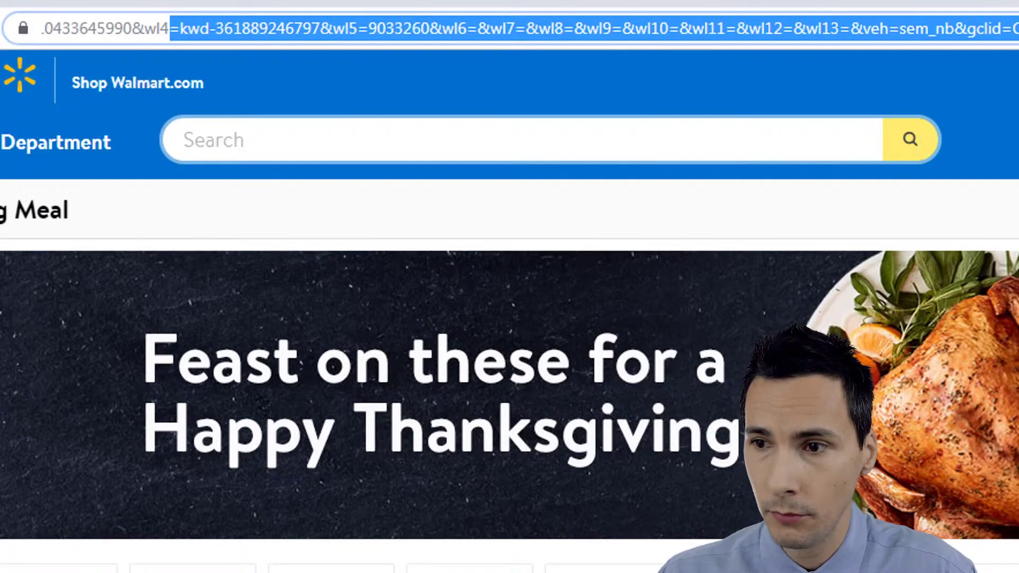
{"action": "left_click", "coordinate": [1018, 28]}
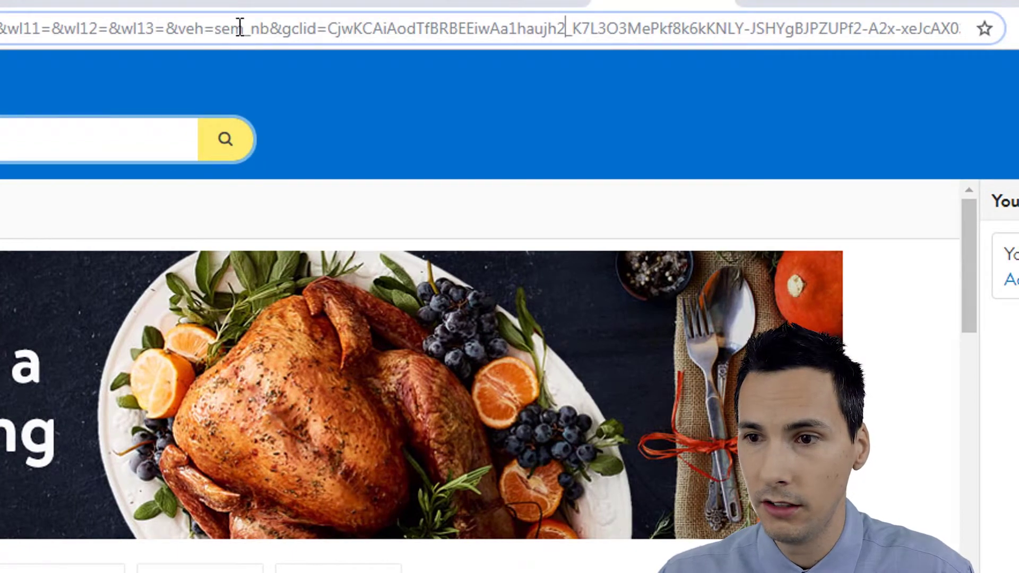
{"action": "left_click_drag", "start_coordinate": [221, 28], "coordinate": [274, 28]}
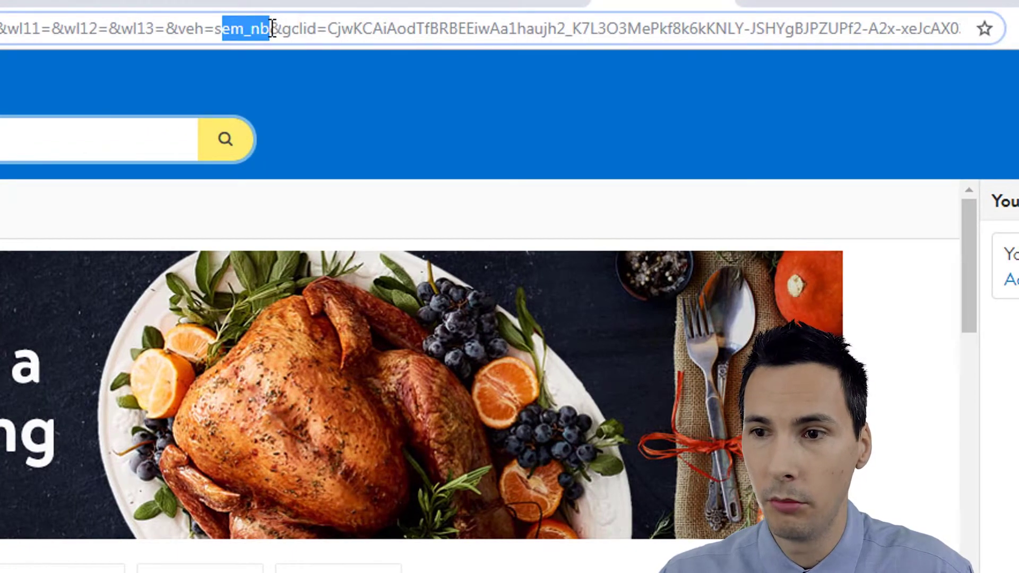
{"action": "left_click", "coordinate": [273, 28]}
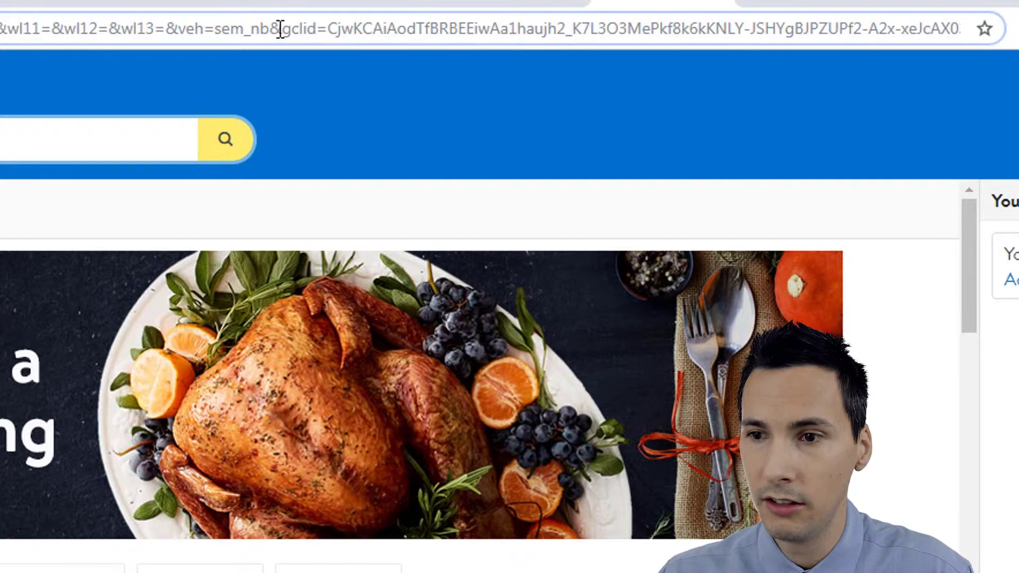
{"action": "left_click_drag", "start_coordinate": [286, 29], "coordinate": [926, 46]}
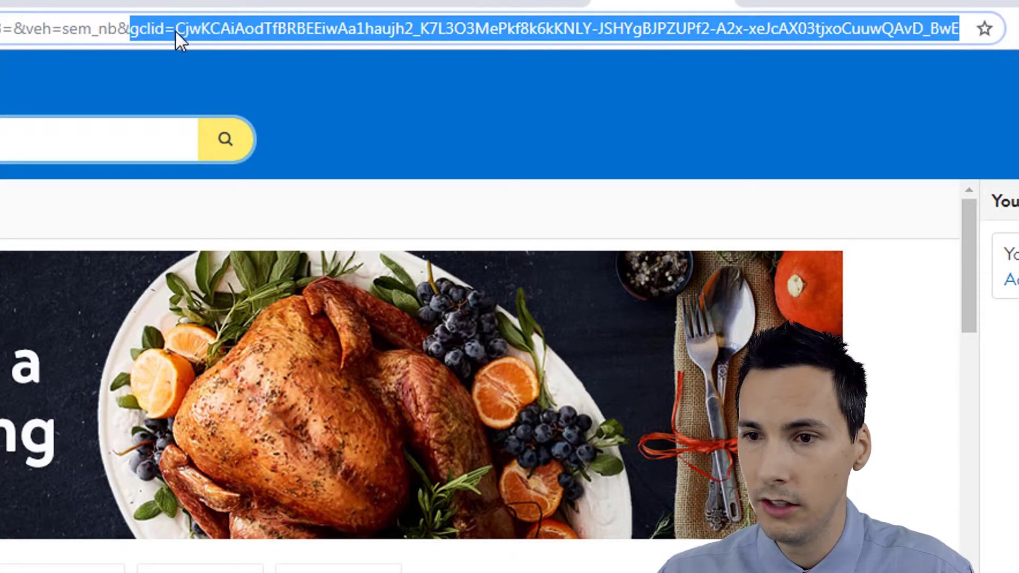
{"action": "left_click", "coordinate": [154, 29]}
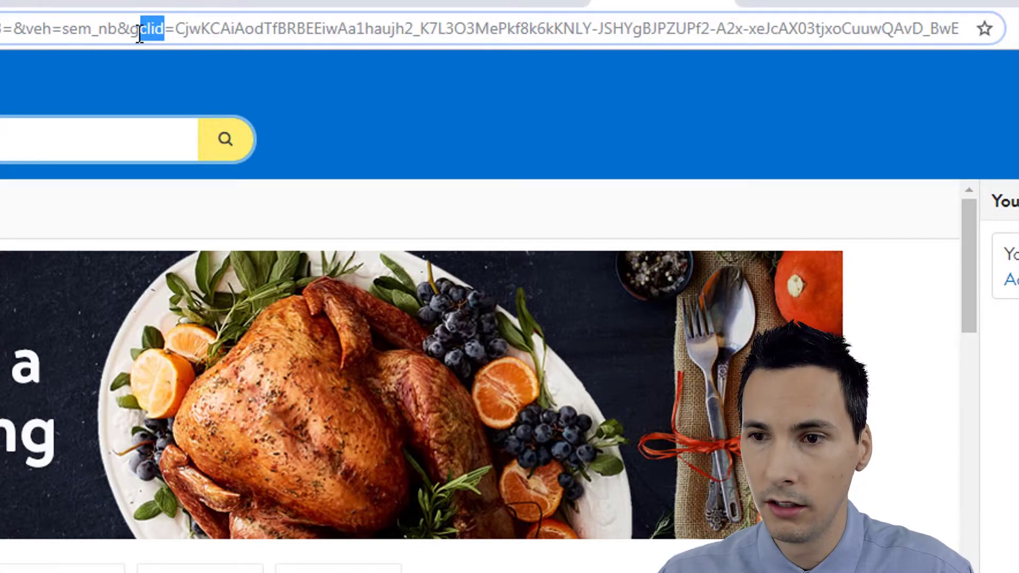
{"action": "left_click_drag", "start_coordinate": [178, 30], "coordinate": [960, 42]}
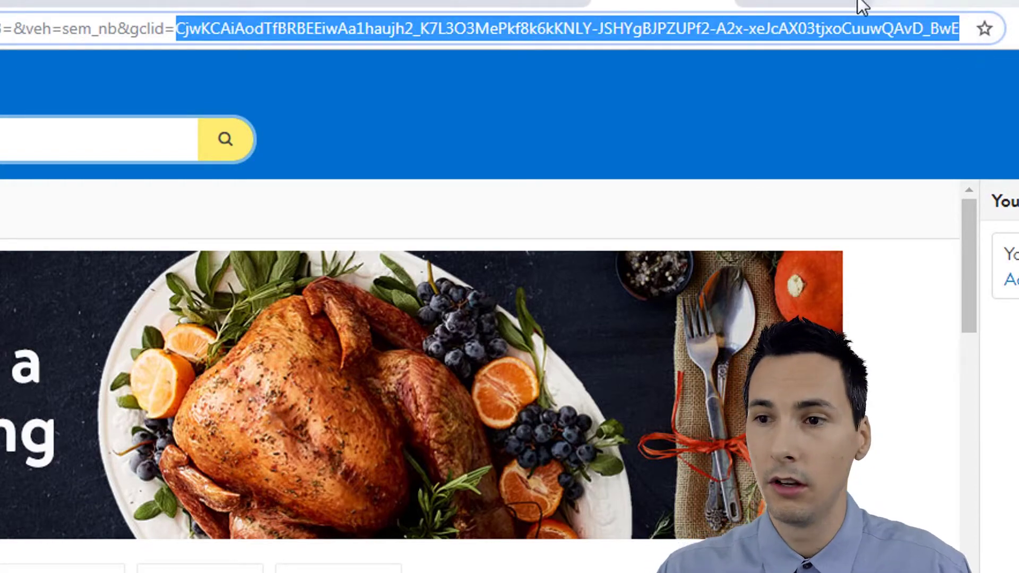
Switch to the Analytics Help article on (not set) and read the causes given for Google Ads reports.
{"action": "left_click", "coordinate": [805, 3]}
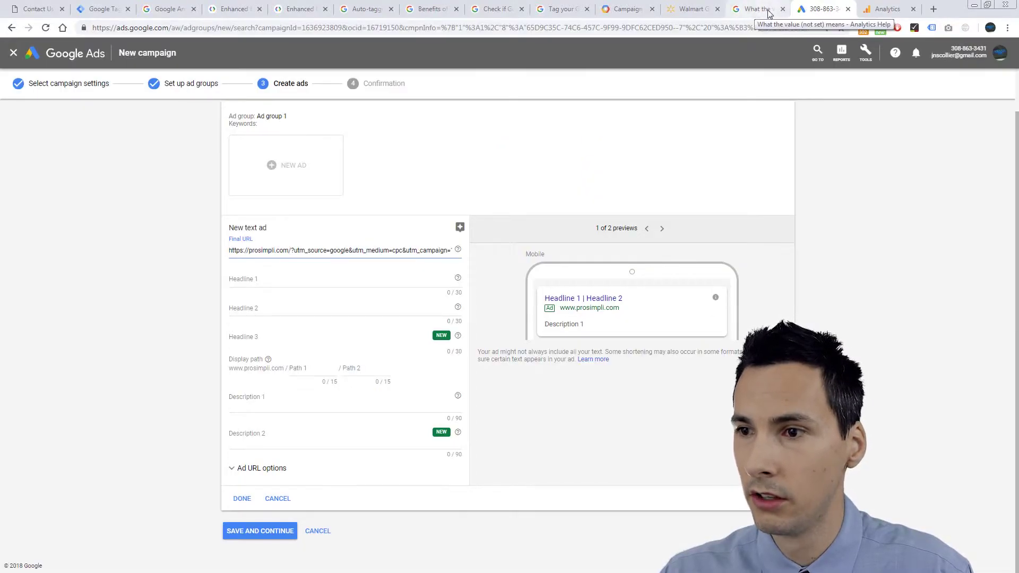
{"action": "left_click", "coordinate": [885, 9]}
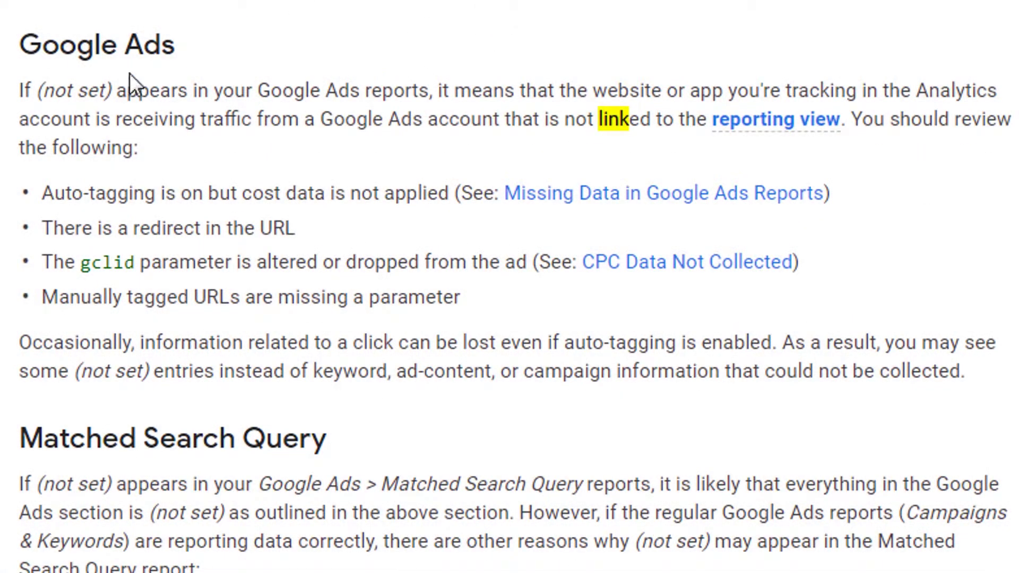
{"action": "left_click_drag", "start_coordinate": [173, 52], "coordinate": [24, 55]}
{"action": "left_click", "coordinate": [142, 80]}
{"action": "scroll", "coordinate": [141, 79], "scroll_direction": "up", "scroll_amount": 6}
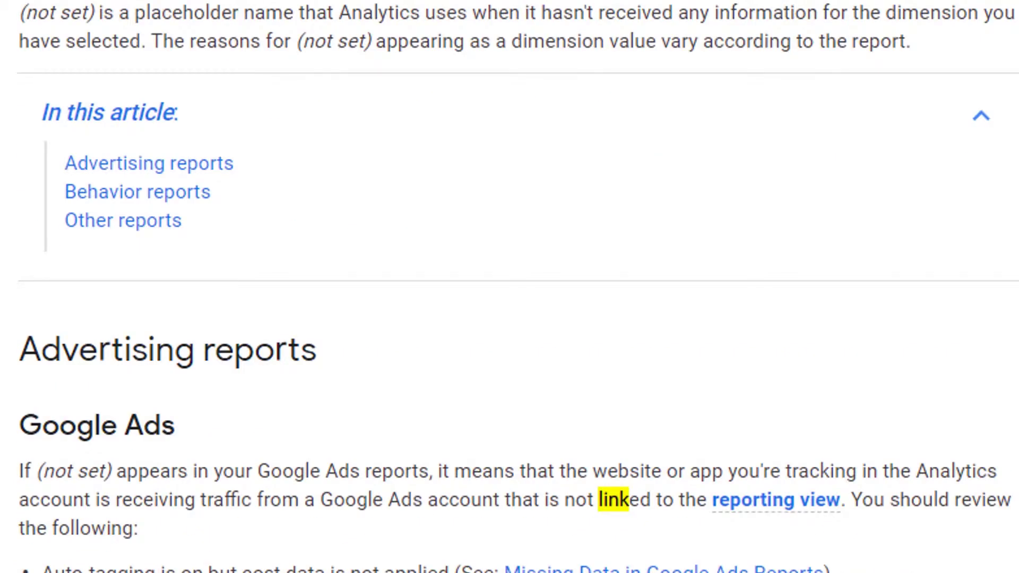
{"action": "scroll", "coordinate": [354, 113], "scroll_direction": "down", "scroll_amount": 6}
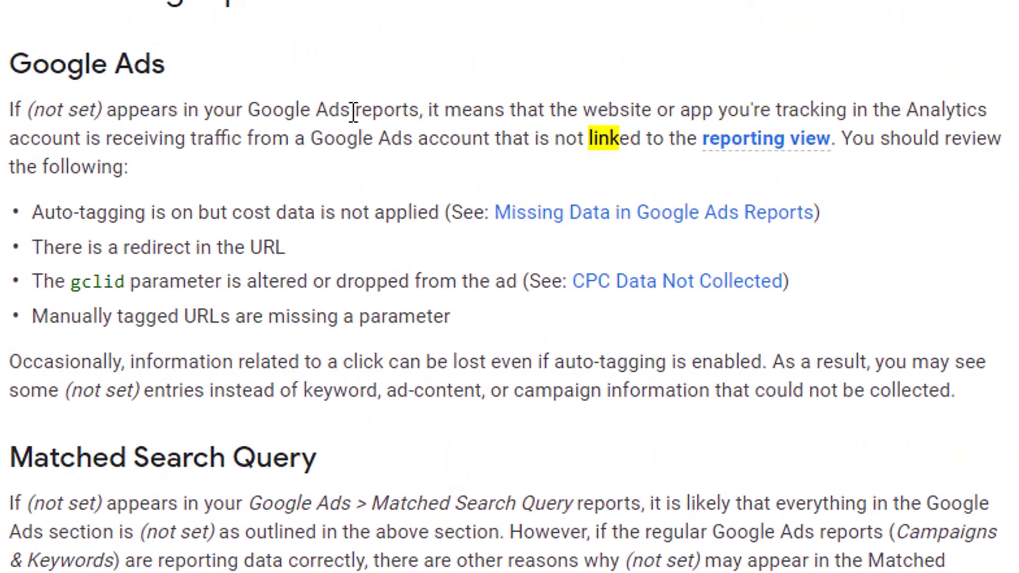
Examine the listed causes of (not set): unlinked Google Ads account, cost data not applied, URL redirects, altered gclid and missing manual tagging parameters.
{"action": "left_click_drag", "start_coordinate": [644, 138], "coordinate": [438, 125]}
{"action": "left_click", "coordinate": [264, 210]}
{"action": "left_click_drag", "start_coordinate": [290, 247], "coordinate": [170, 248]}
{"action": "left_click", "coordinate": [170, 251]}
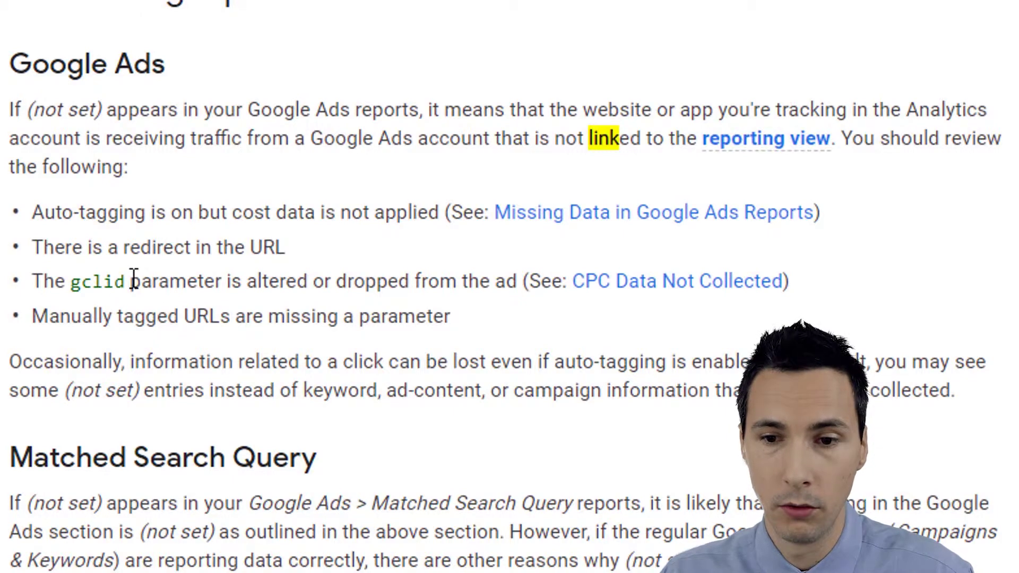
{"action": "left_click_drag", "start_coordinate": [457, 285], "coordinate": [303, 287]}
{"action": "left_click", "coordinate": [302, 287]}
{"action": "left_click_drag", "start_coordinate": [452, 317], "coordinate": [220, 322]}
{"action": "left_click", "coordinate": [213, 321]}
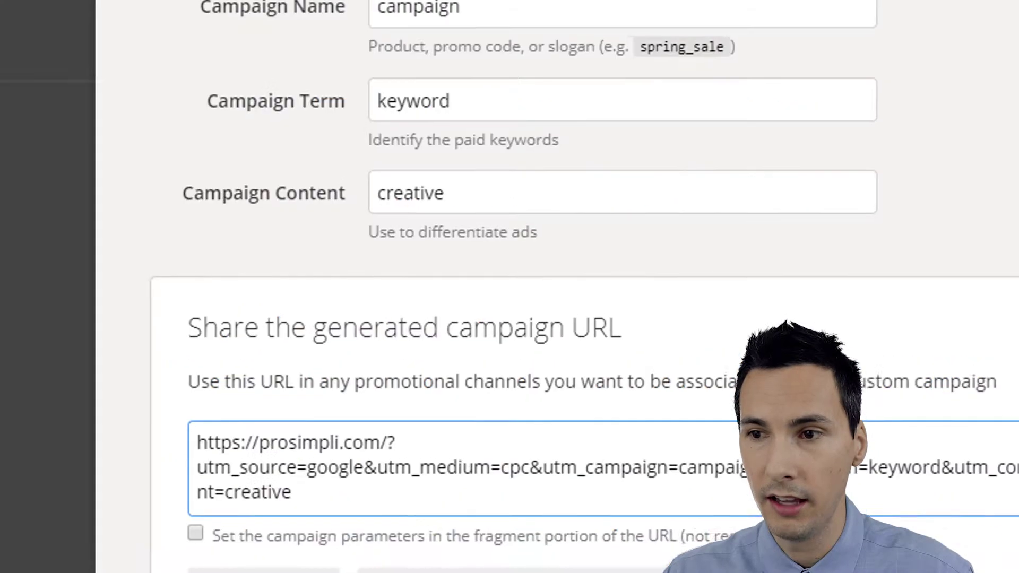
Switch to the Campaign URL Builder and review the website URL, source, medium, name, term and content fields.
{"action": "scroll", "coordinate": [855, 228], "scroll_direction": "up", "scroll_amount": 10}
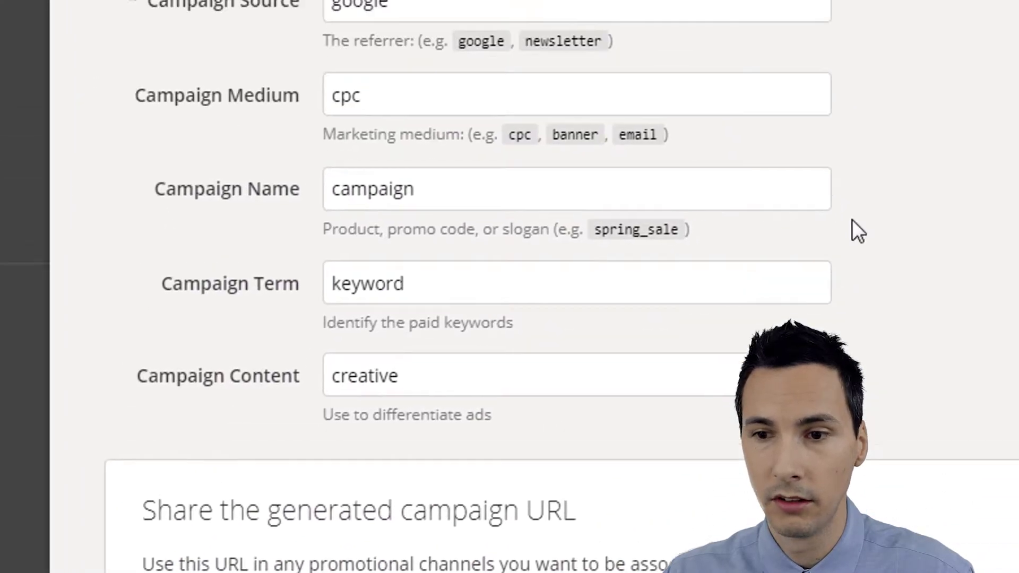
{"action": "scroll", "coordinate": [954, 361], "scroll_direction": "down", "scroll_amount": 5}
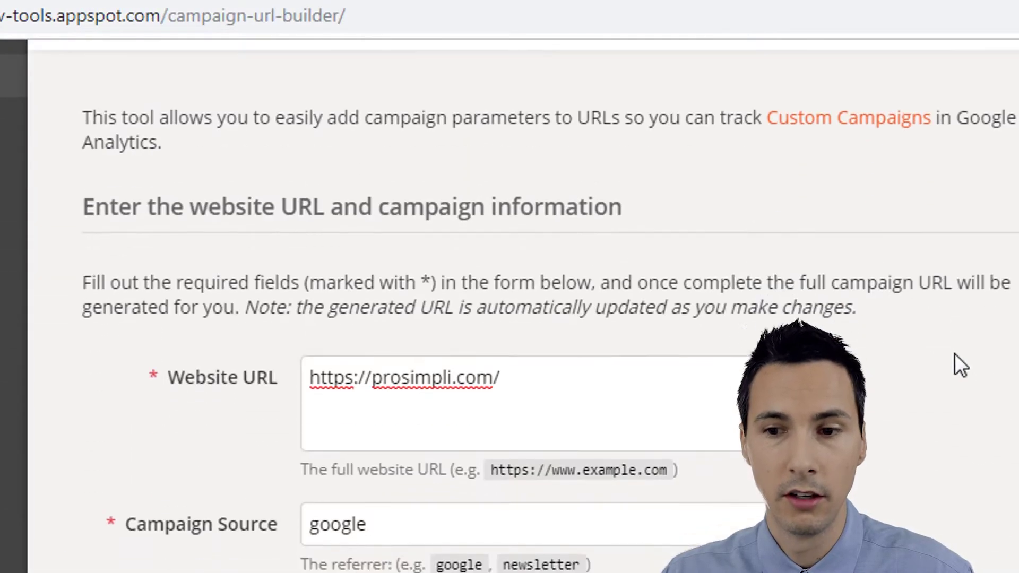
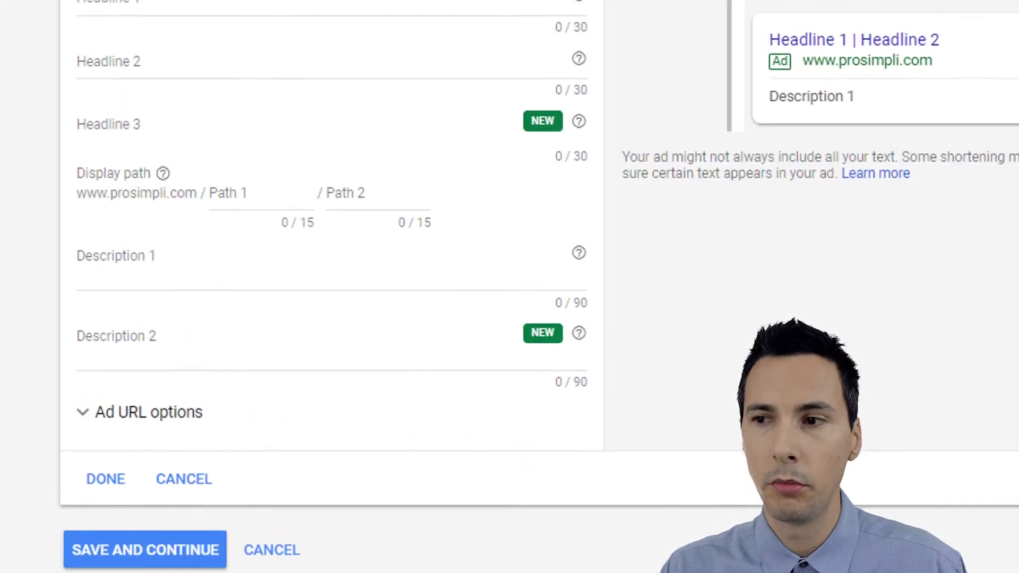
Switch to the new text ad in Google Ads and examine the medium, campaign and term parameters in its final URL.
{"action": "scroll", "coordinate": [685, 53], "scroll_direction": "up", "scroll_amount": 3}
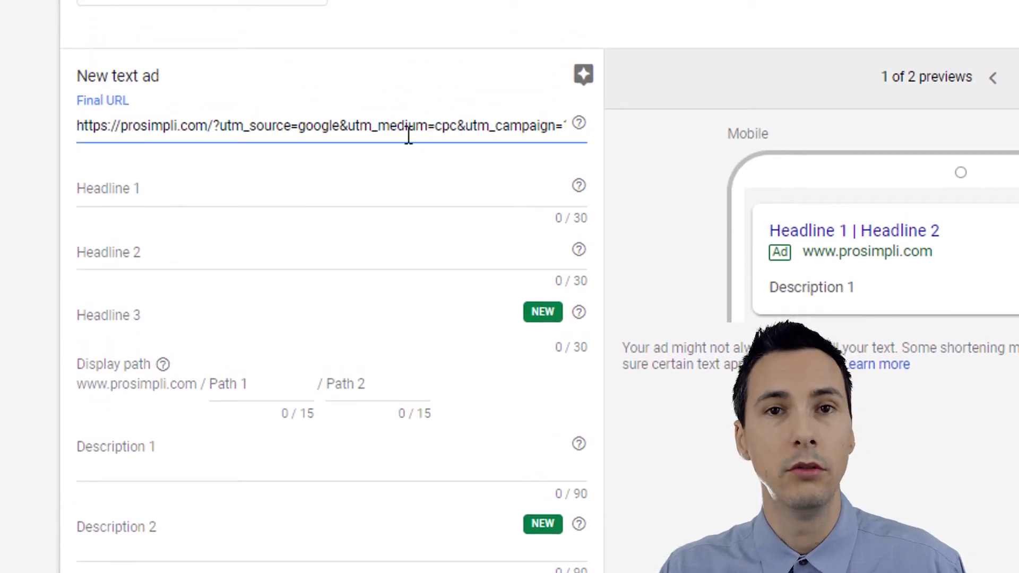
{"action": "left_click_drag", "start_coordinate": [432, 127], "coordinate": [329, 131]}
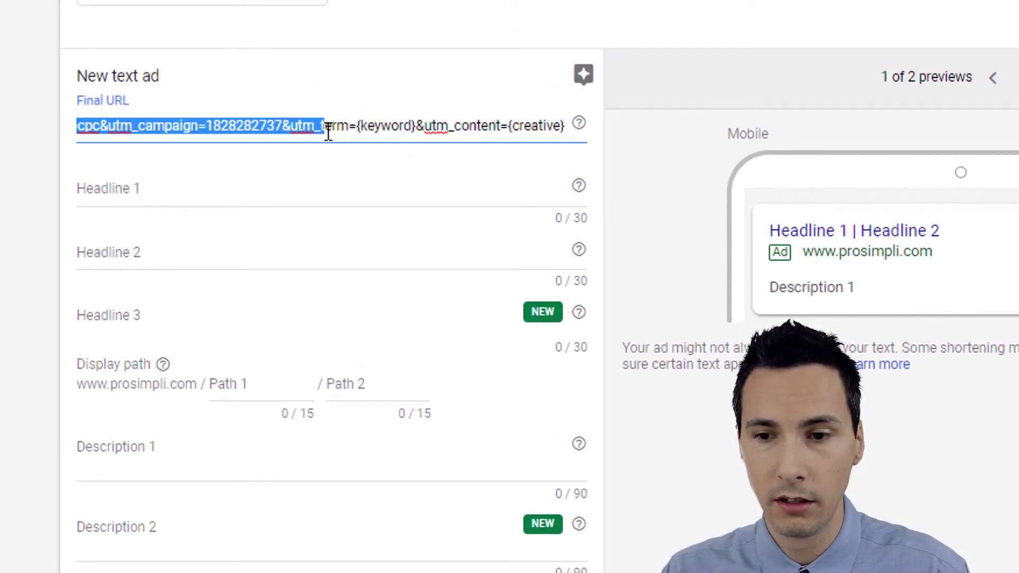
{"action": "left_click", "coordinate": [329, 131]}
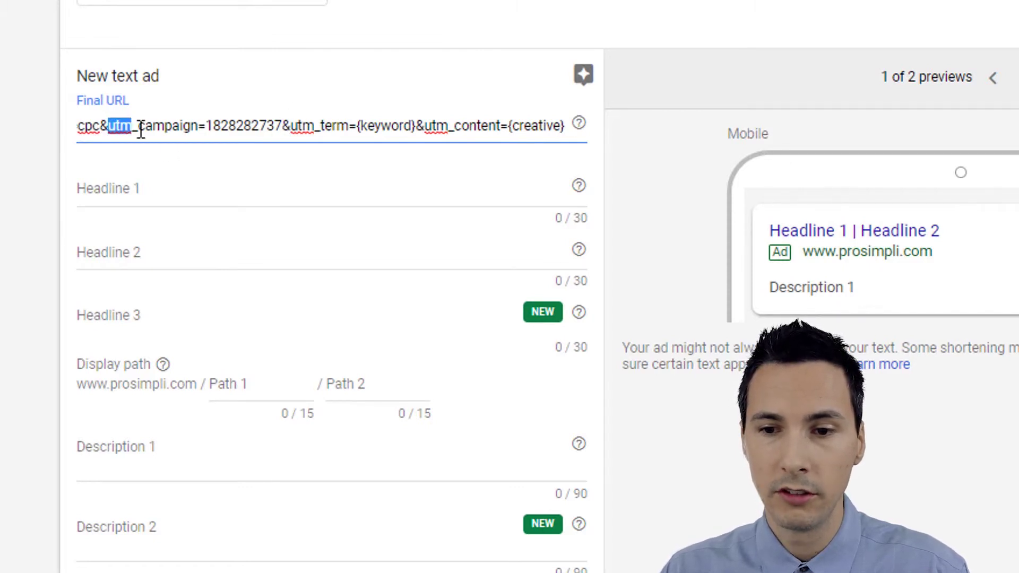
{"action": "left_click_drag", "start_coordinate": [137, 130], "coordinate": [247, 127]}
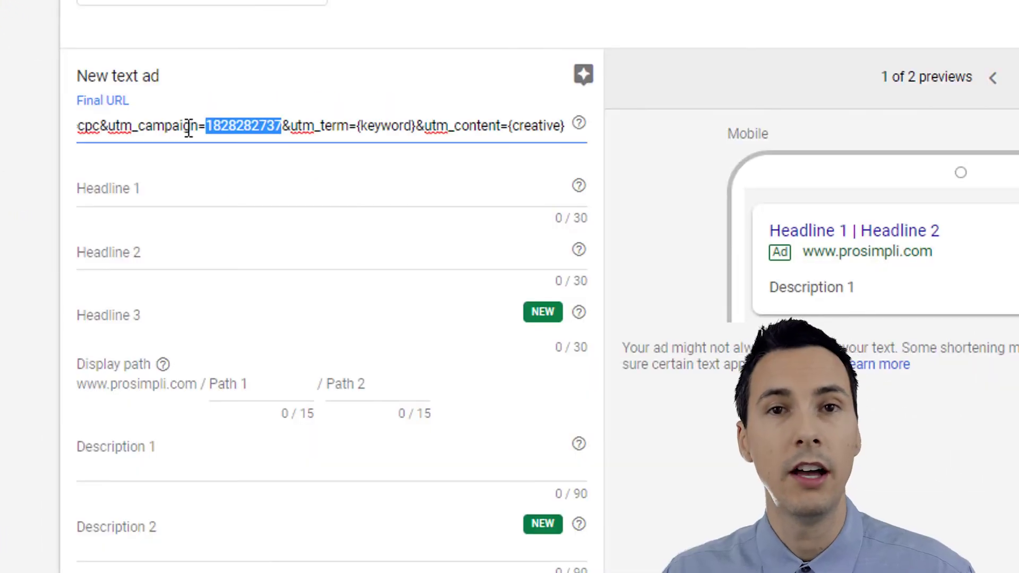
{"action": "left_click", "coordinate": [251, 127]}
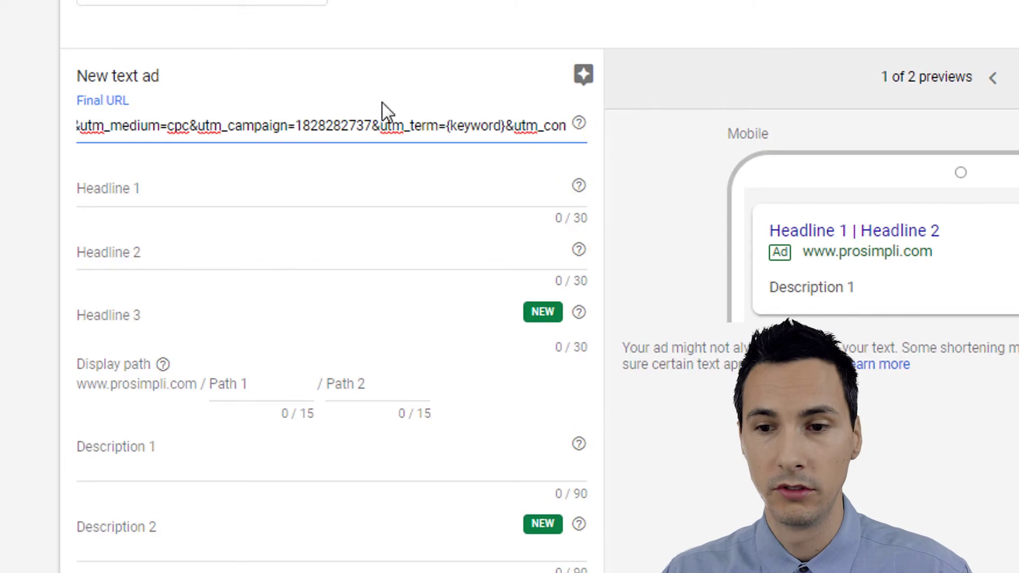
{"action": "left_click", "coordinate": [295, 191]}
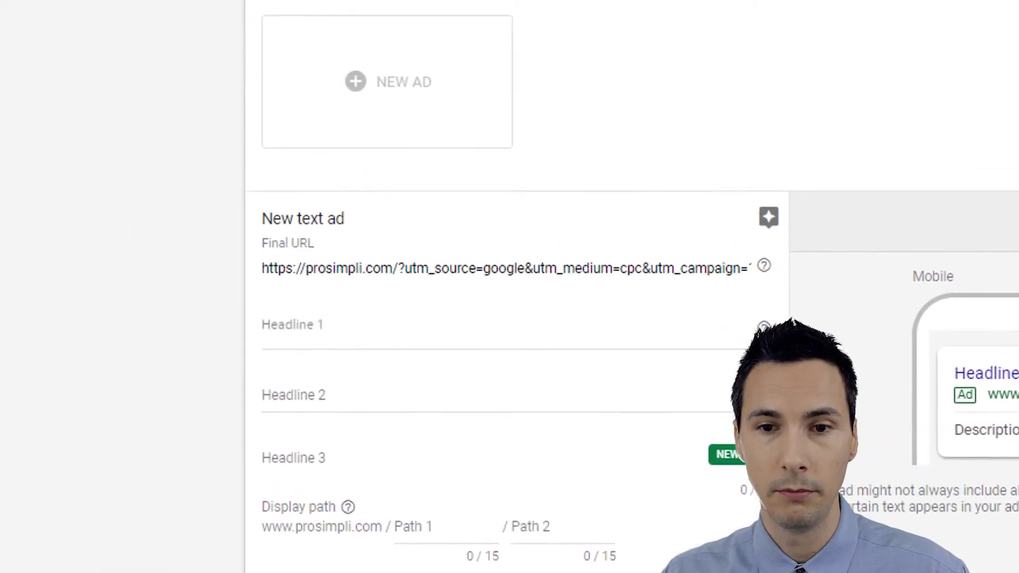
{"action": "left_click_drag", "start_coordinate": [232, 88], "coordinate": [83, 90]}
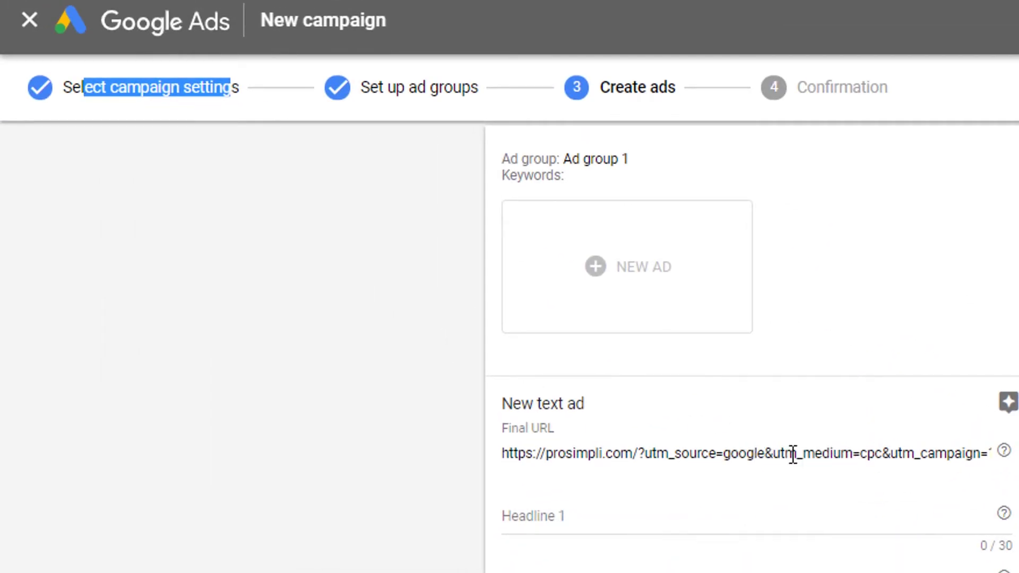
{"action": "left_click_drag", "start_coordinate": [793, 454], "coordinate": [900, 460]}
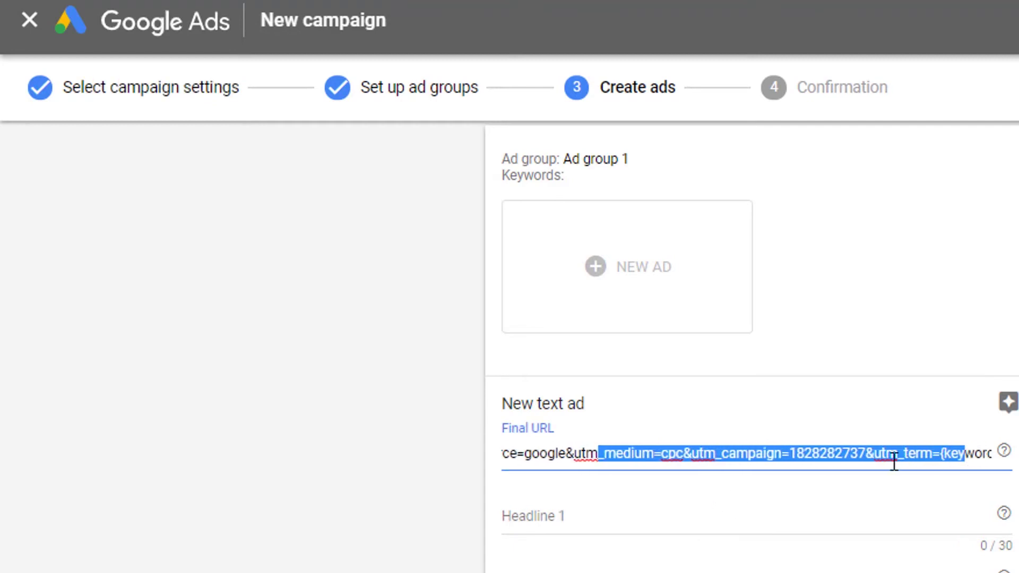
{"action": "left_click", "coordinate": [837, 457]}
{"action": "double_click", "coordinate": [837, 457]}
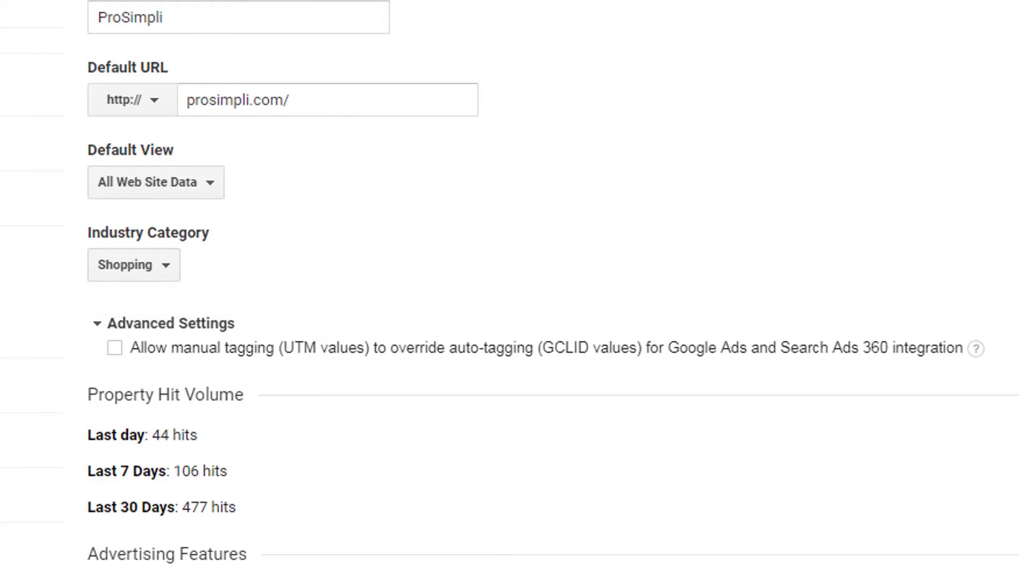
Return from the Analytics property settings to Google Ads, exit the new campaign setup and show all campaigns.
{"action": "left_click", "coordinate": [812, 11]}
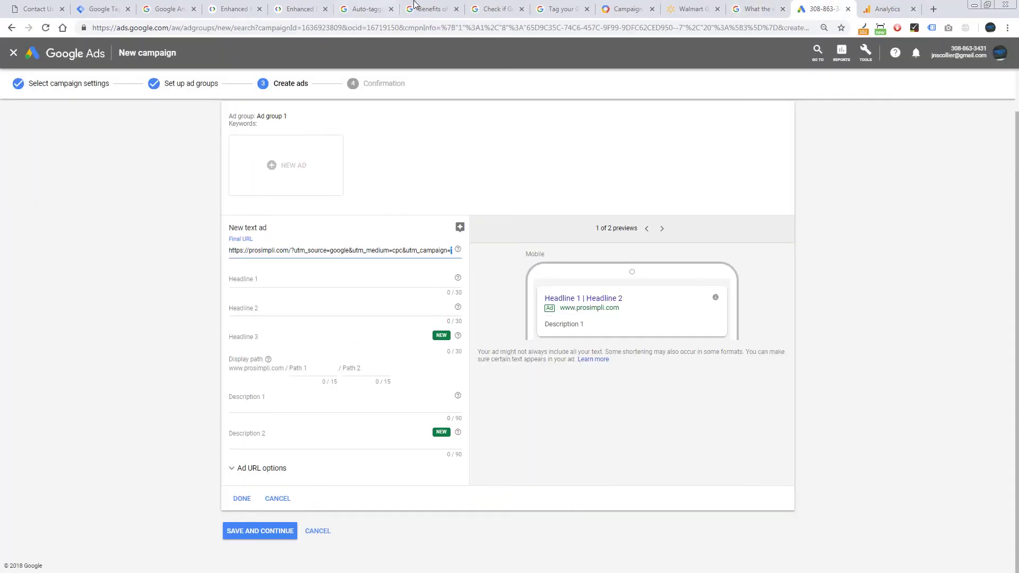
{"action": "left_click", "coordinate": [13, 52]}
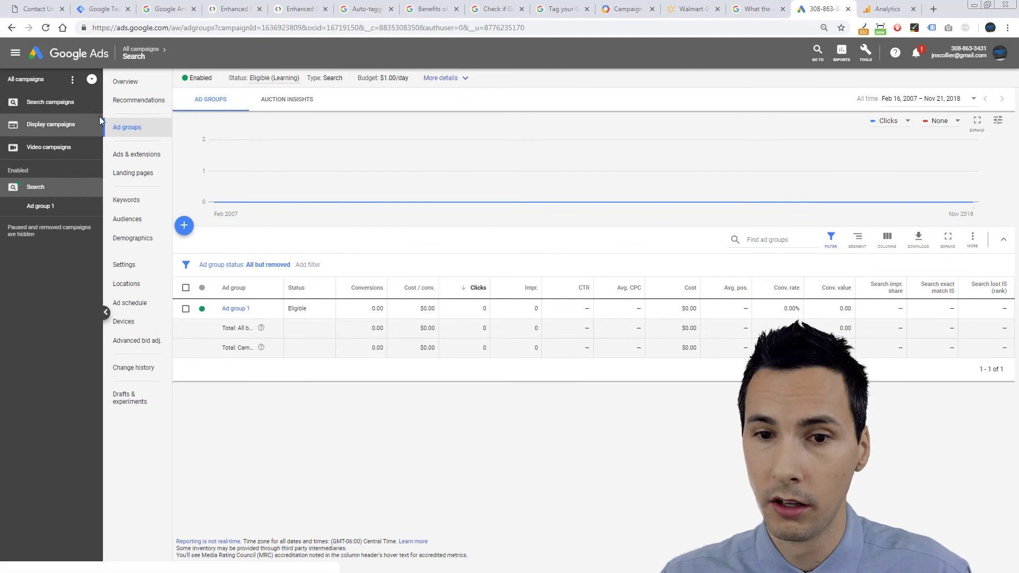
{"action": "left_click", "coordinate": [26, 79]}
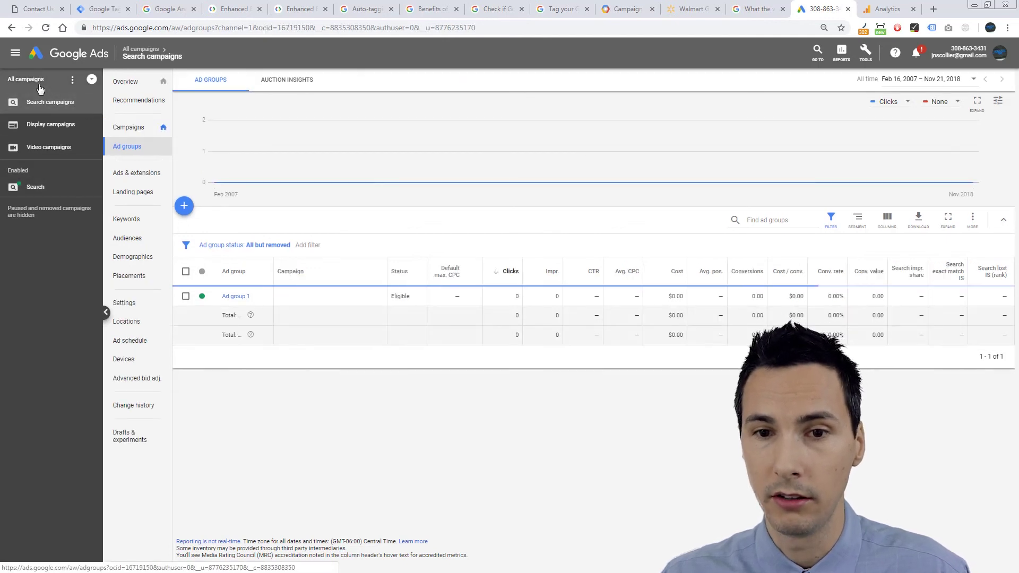
Open the auto-tagging option in the account settings for all campaigns.
{"action": "left_click", "coordinate": [128, 128]}
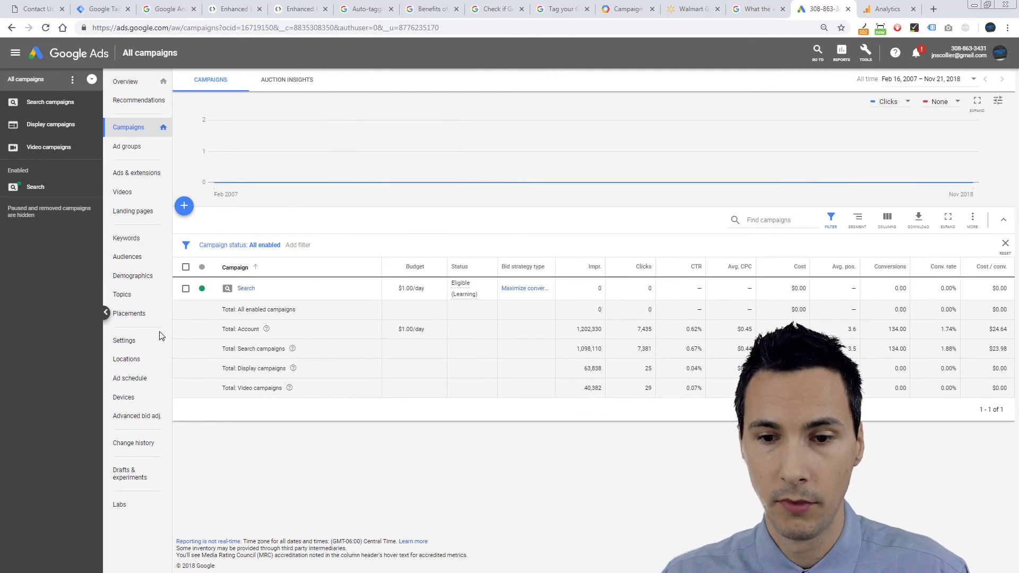
{"action": "left_click", "coordinate": [118, 343]}
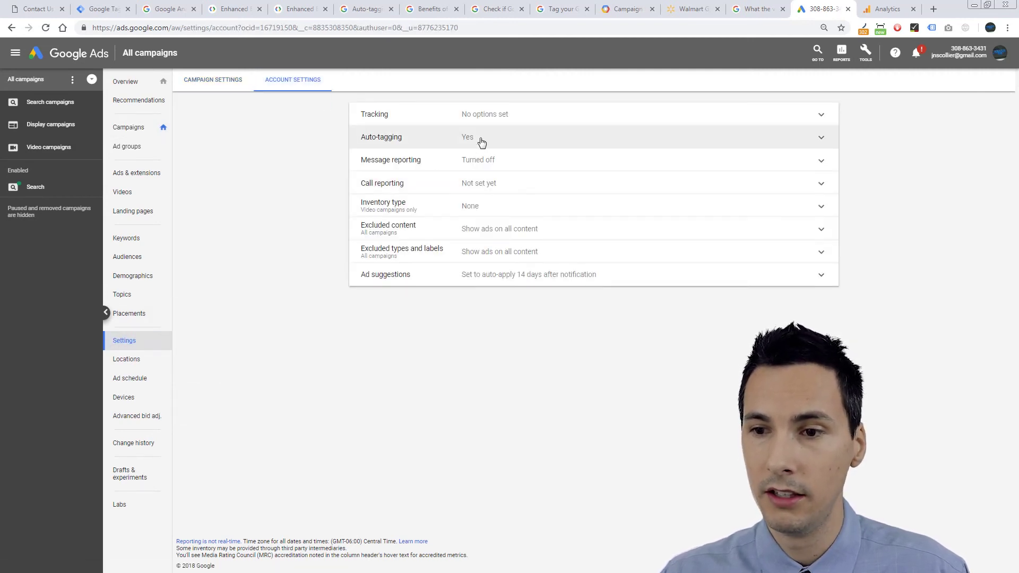
{"action": "left_click", "coordinate": [480, 141]}
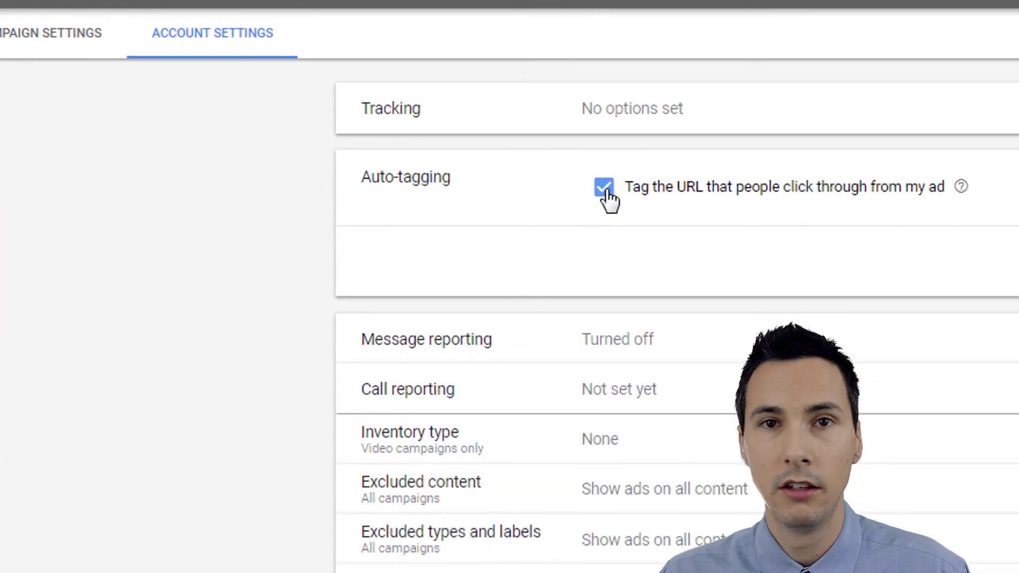